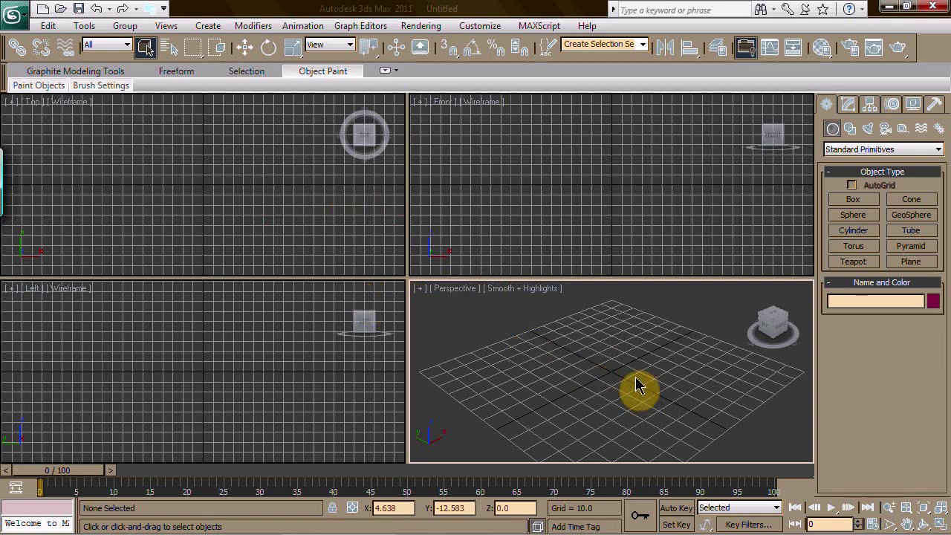
Orbit the Perspective view down so the home grid is seen almost edge-on
left_click(924, 524)
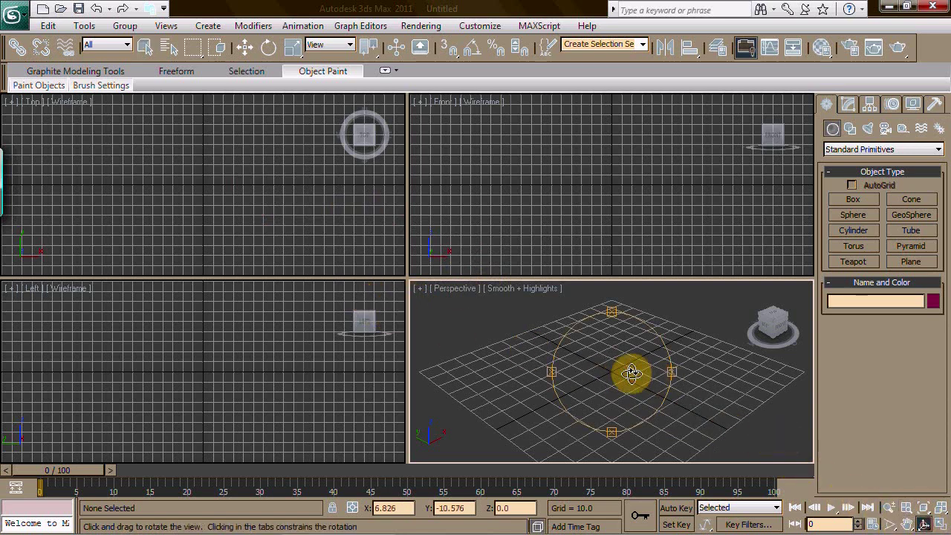
left_click_drag(632, 374, 588, 350)
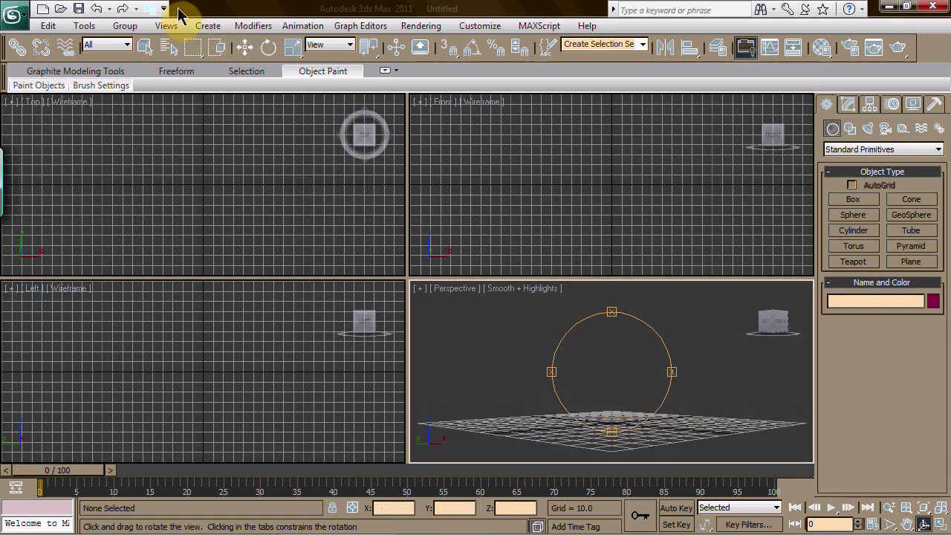
Create a Super Spray emitter, SuperSpray001, at the Top view centre with about 69.4 icon size
left_click(205, 26)
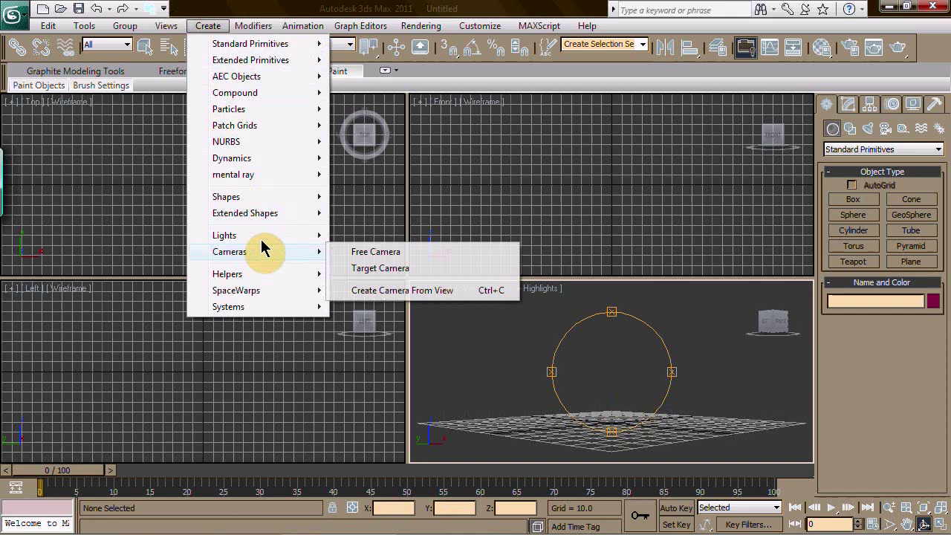
mouse_move(281, 111)
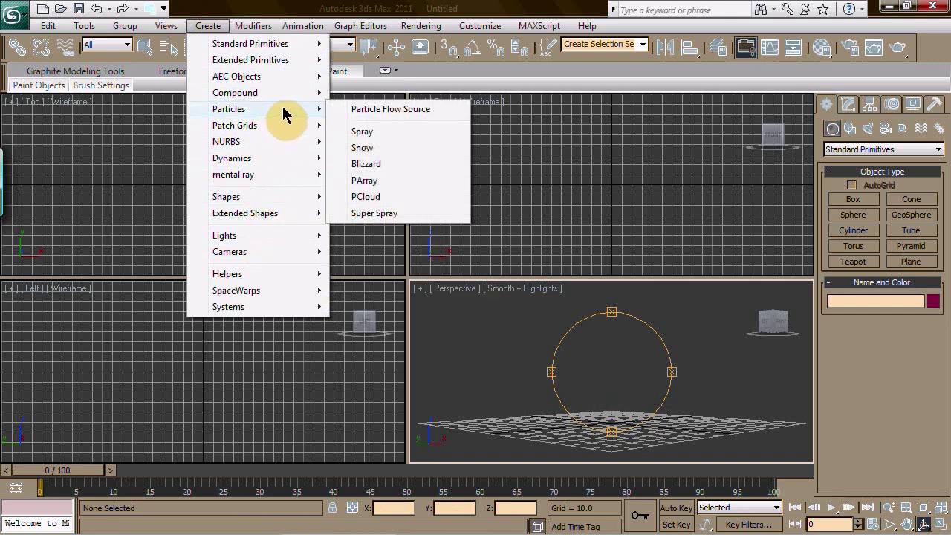
left_click(374, 214)
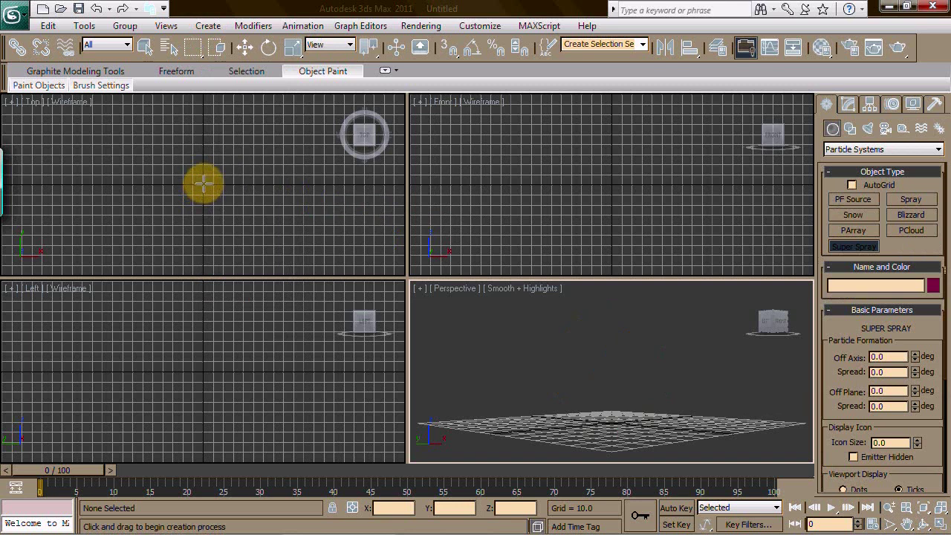
left_click_drag(203, 184, 252, 134)
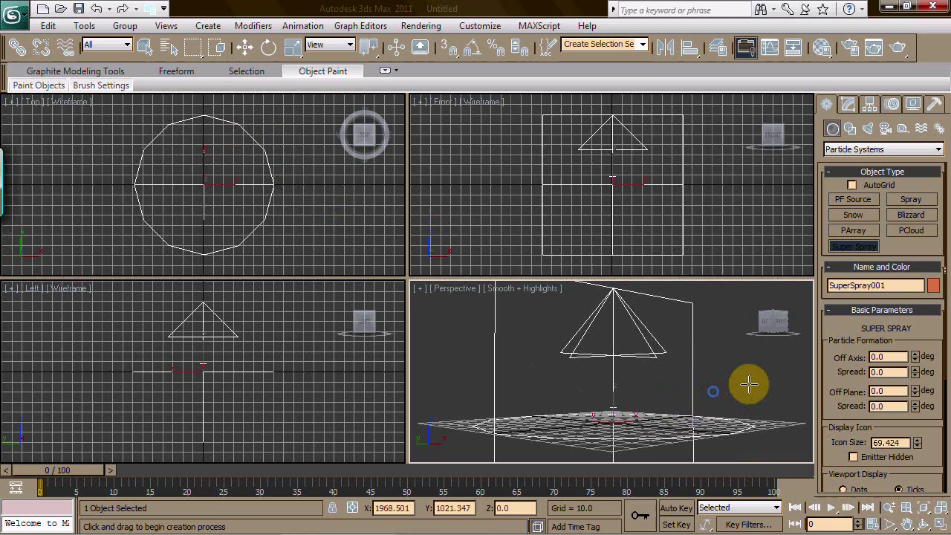
Select SuperSpray001 in the Modify panel and set its spread to 15°
key("w")
left_click(701, 381)
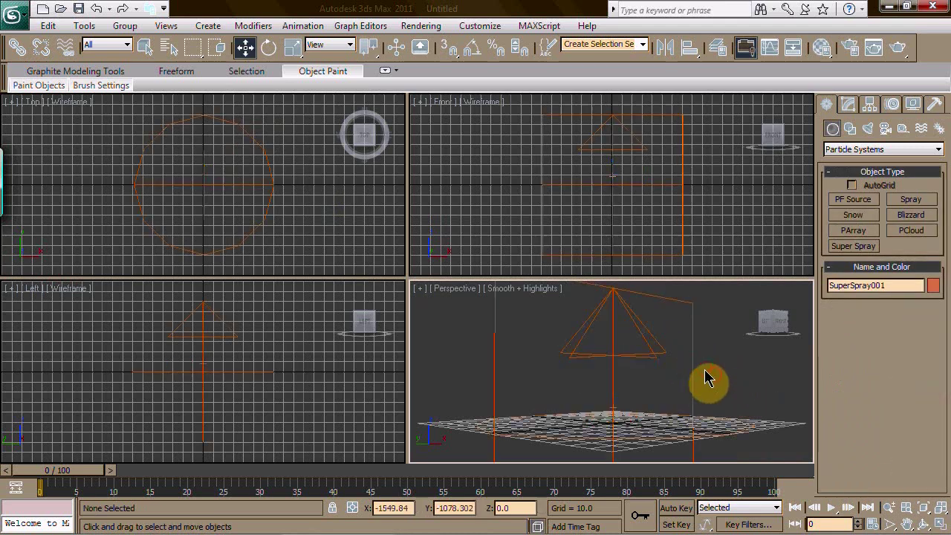
left_click(642, 332)
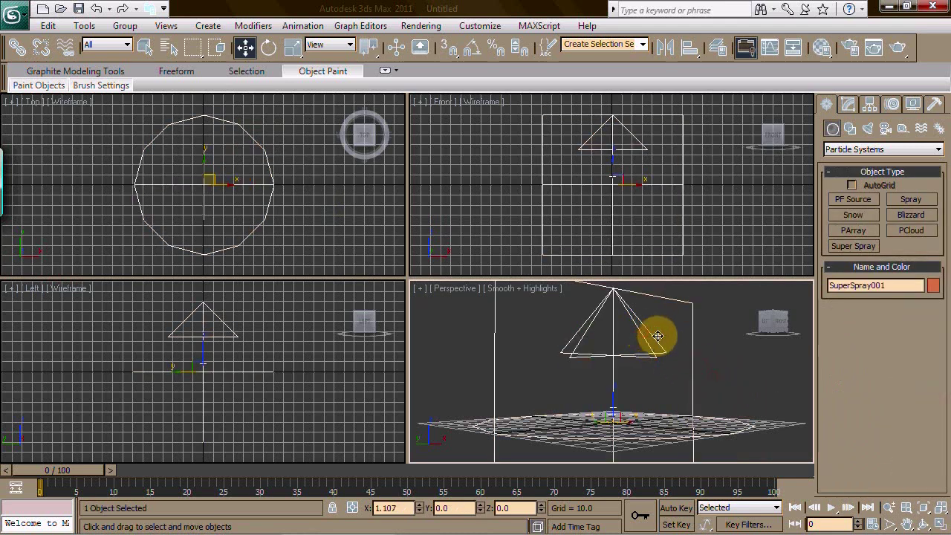
left_click(848, 104)
mouse_move(801, 529)
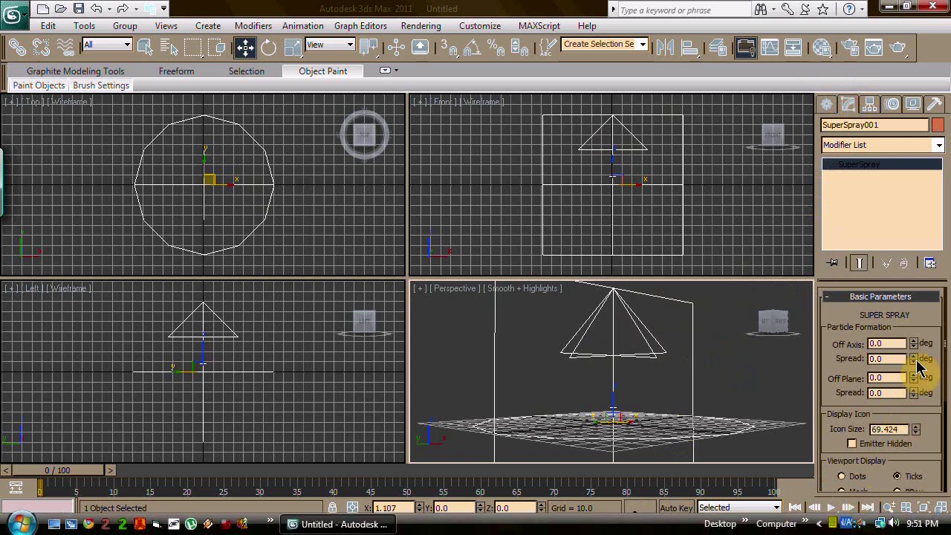
left_click_drag(896, 360, 865, 361)
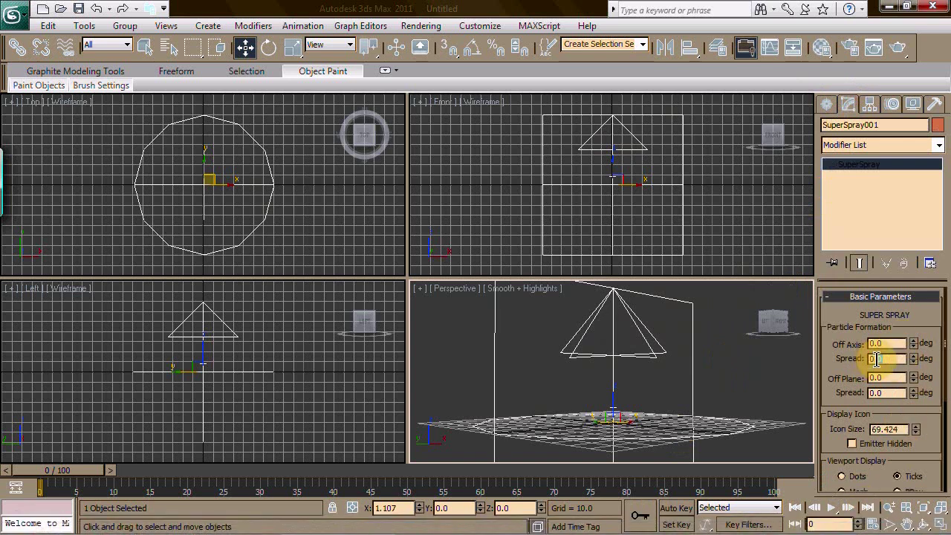
double_click(876, 360)
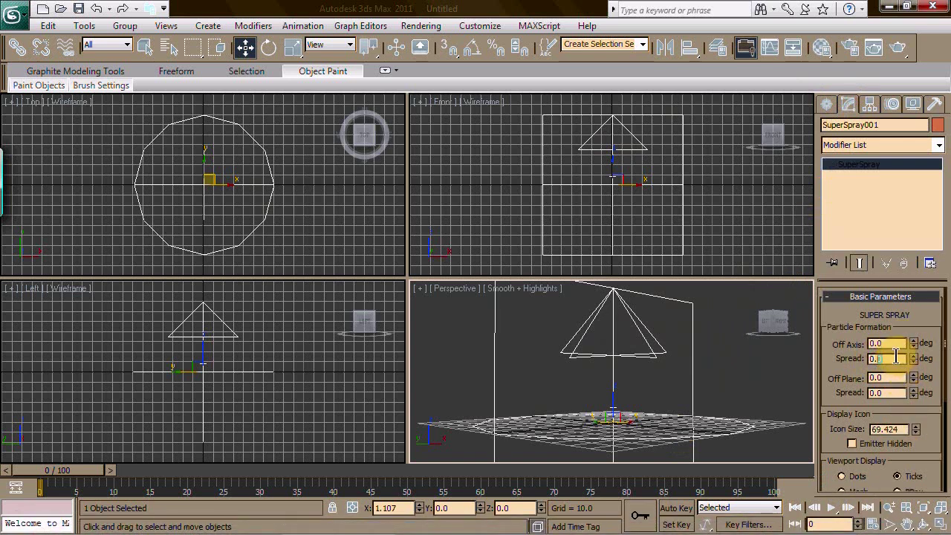
left_click_drag(892, 360, 845, 325)
type("15")
Display particles as Mesh at 100%, with speed 0.2 and Use Total 200
left_click(842, 335)
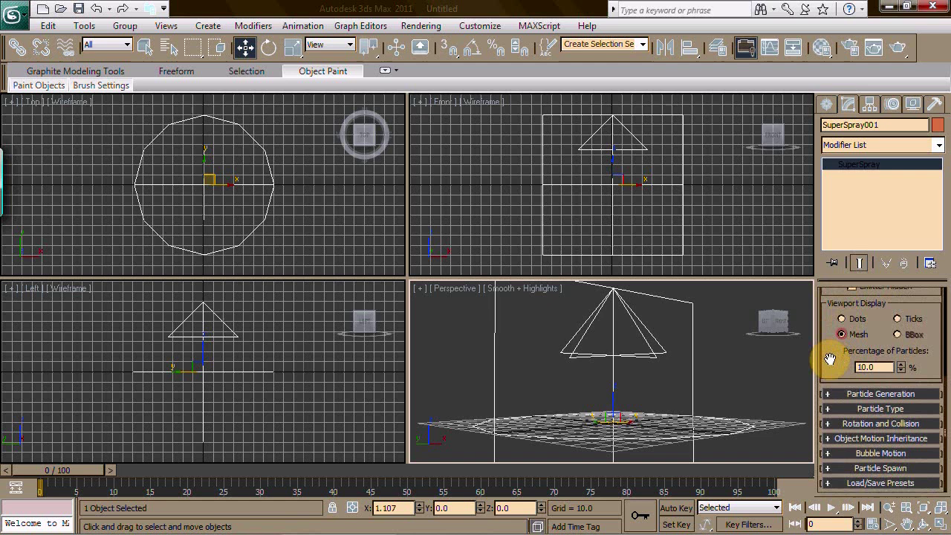
left_click(879, 367)
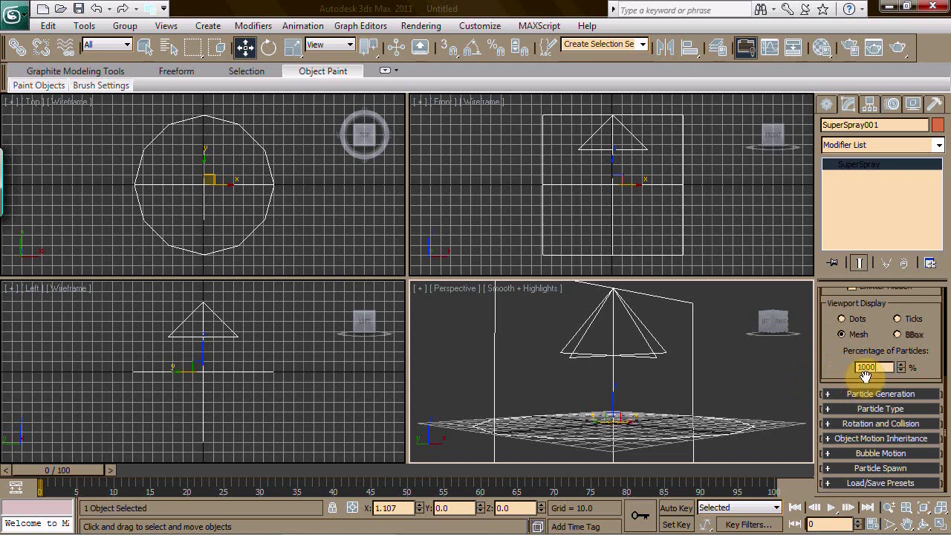
left_click(834, 401)
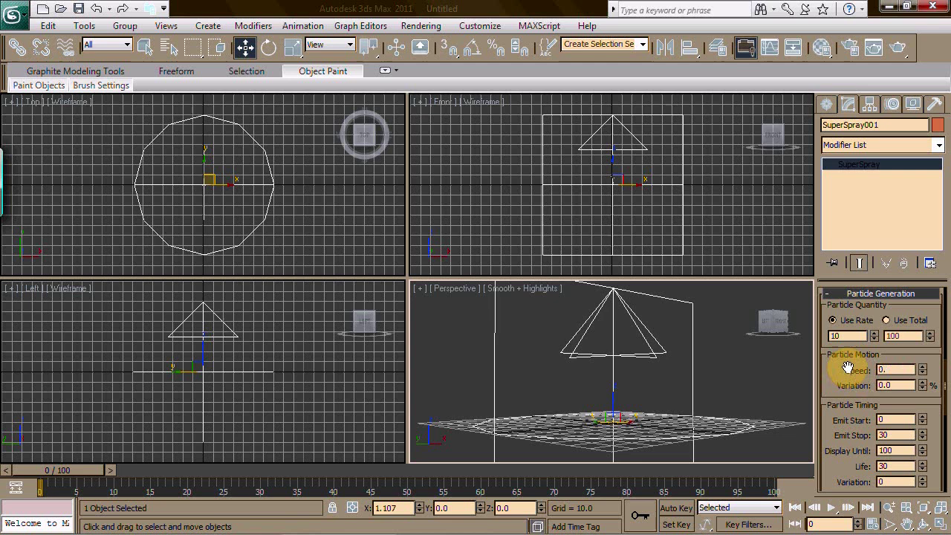
left_click(847, 369)
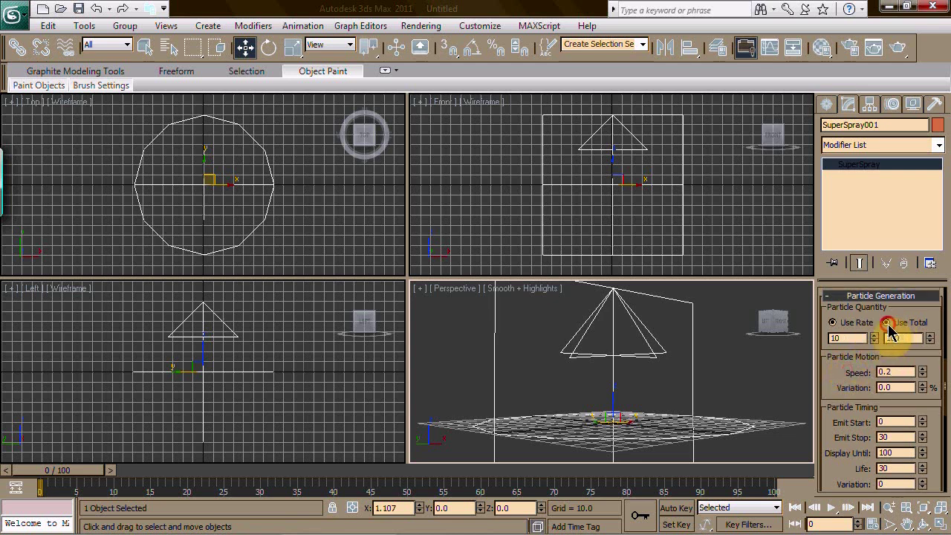
left_click_drag(908, 339, 865, 340)
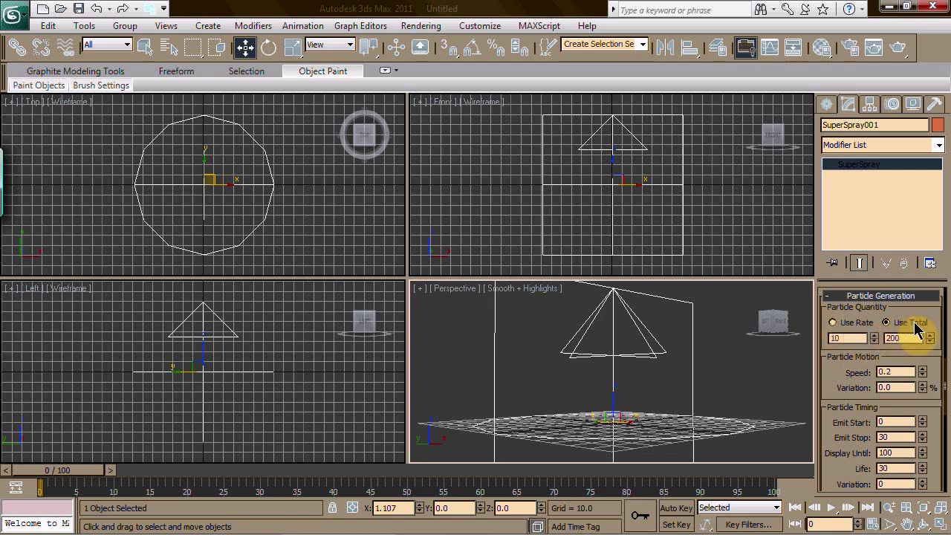
Set Emit Start -100, Emit Stop 500 and Display Until 500
left_click_drag(842, 382, 842, 279)
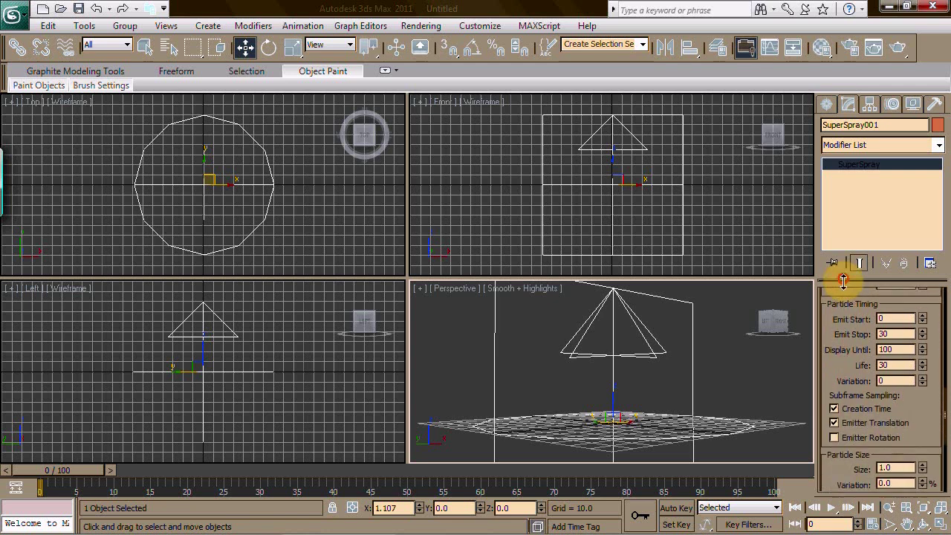
left_click(886, 318)
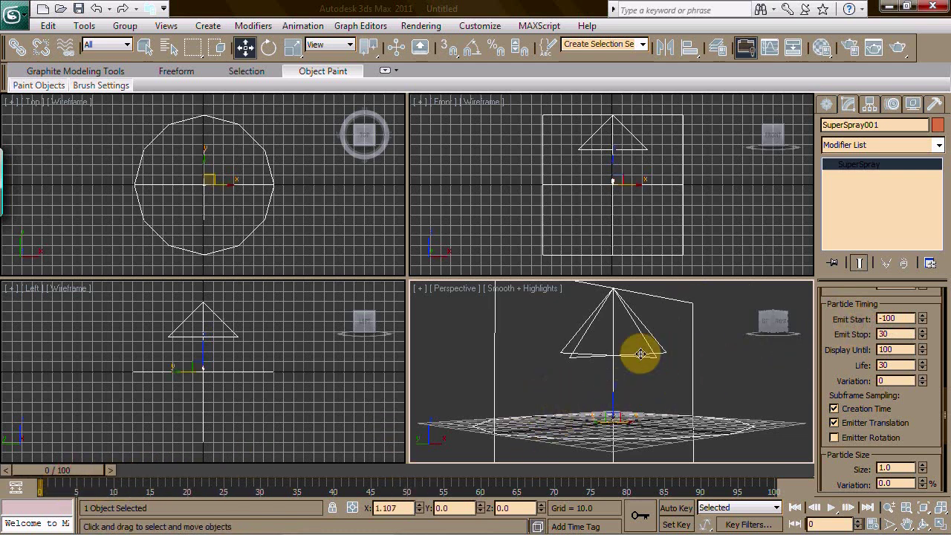
double_click(900, 334)
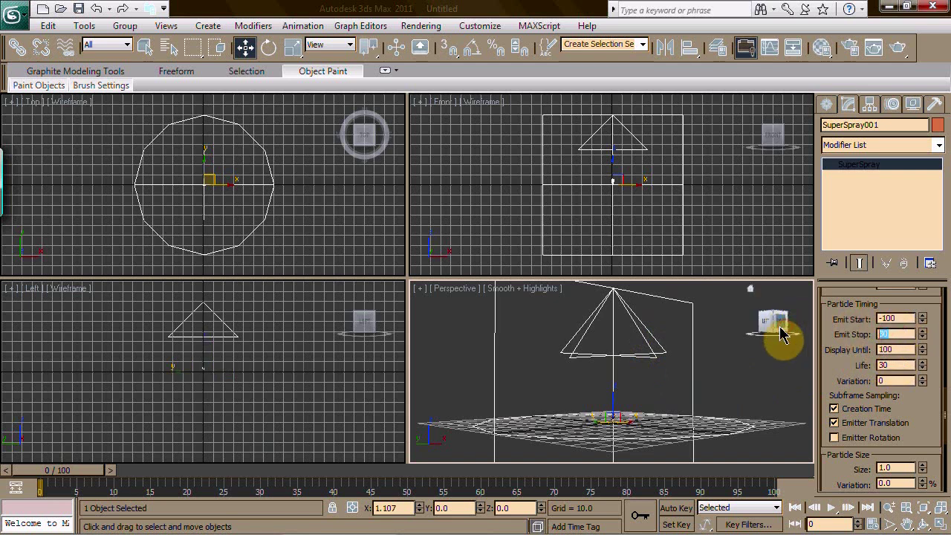
type("500")
key("Return")
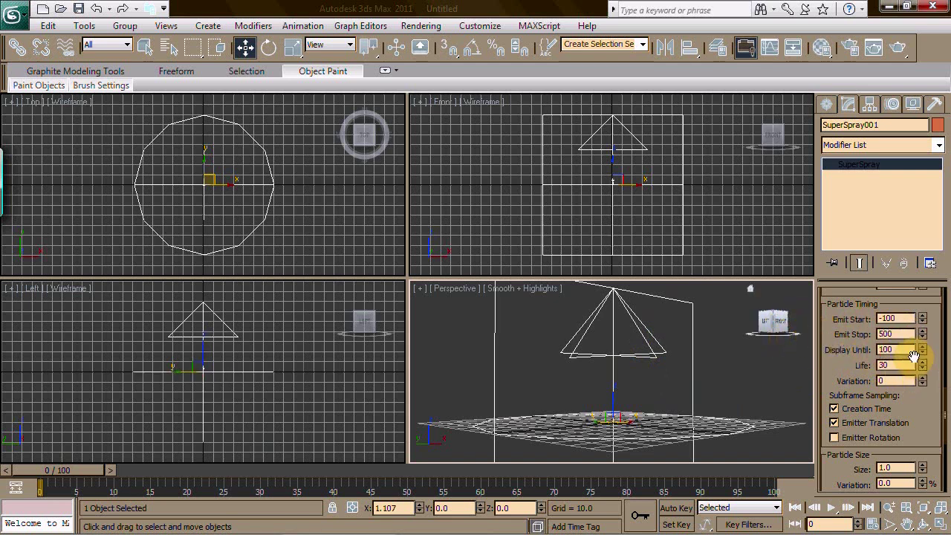
double_click(907, 349)
type("50")
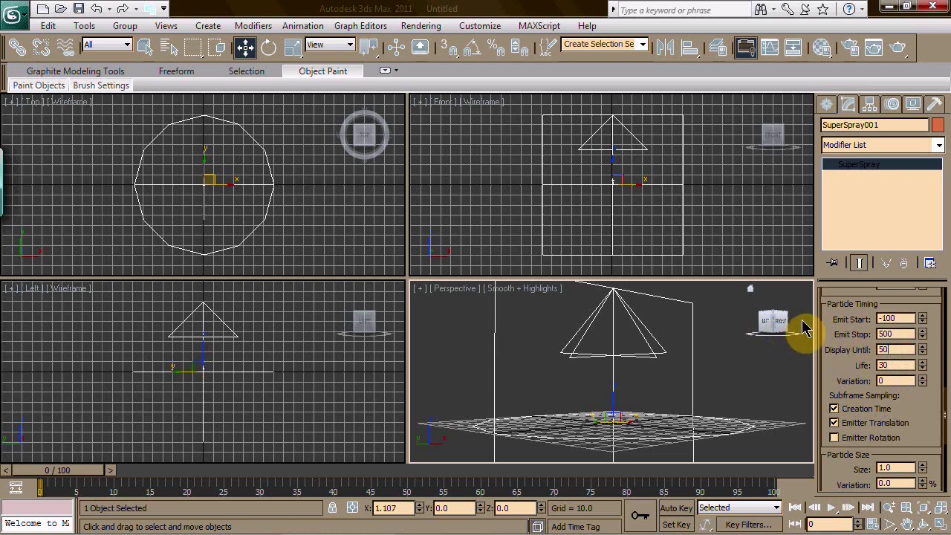
type("0")
Set the particle Fade For value to 30 frames
left_click_drag(858, 388, 849, 319)
left_click_drag(851, 364, 850, 319)
left_click_drag(846, 356, 847, 321)
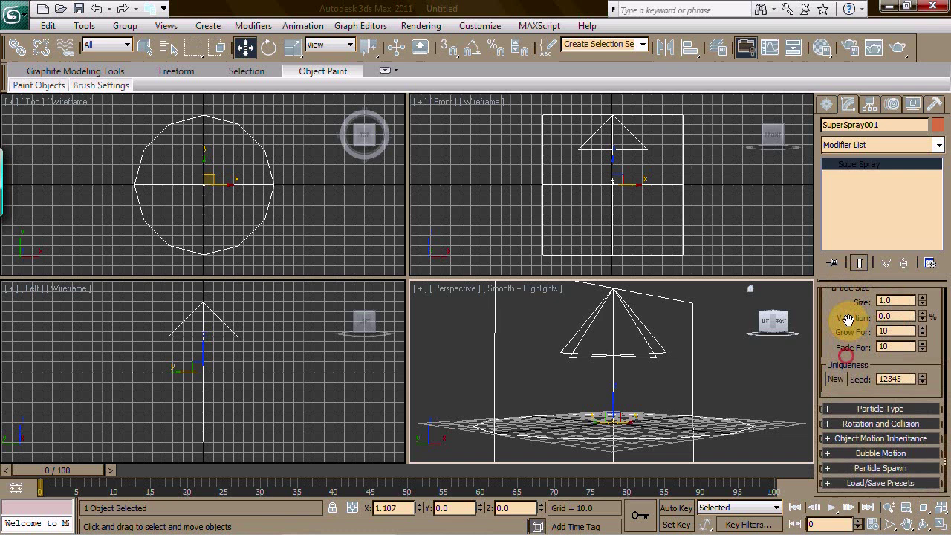
left_click(894, 347)
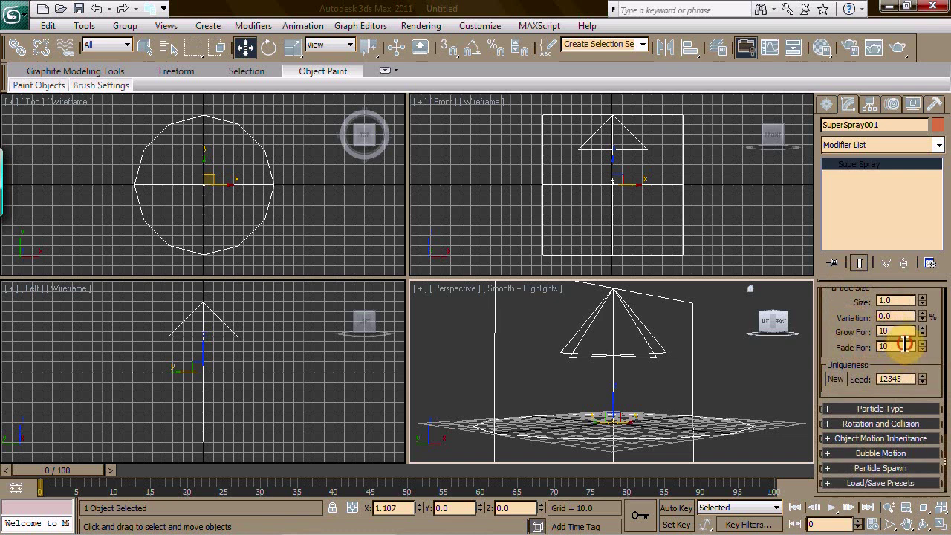
left_click_drag(905, 342, 849, 344)
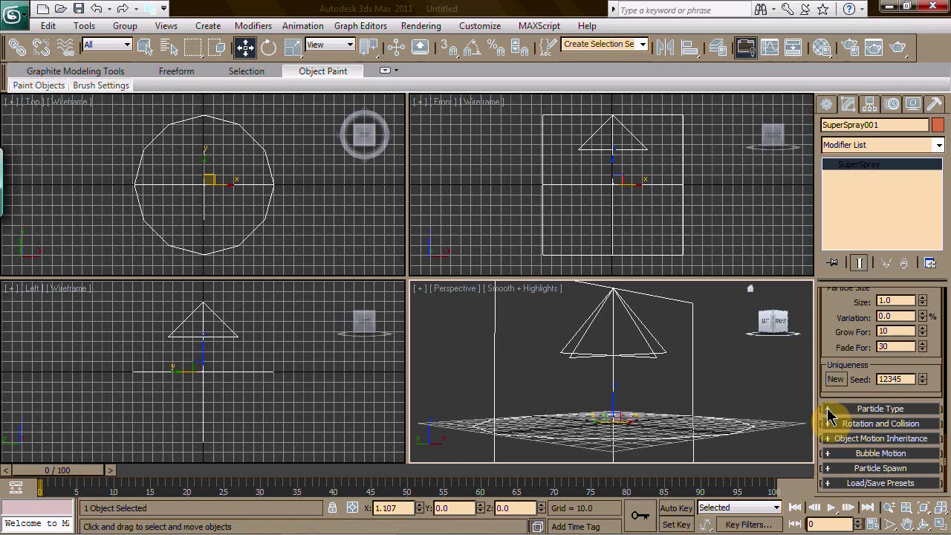
mouse_move(828, 329)
left_mouse_down()
mouse_move(824, 365)
mouse_move(844, 446)
mouse_move(839, 347)
mouse_move(834, 399)
mouse_move(834, 364)
left_mouse_up()
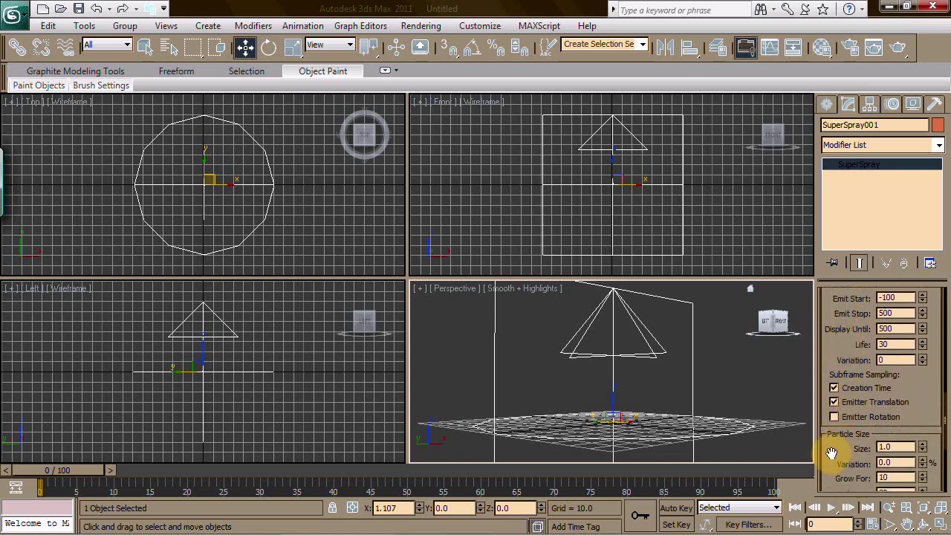
left_click_drag(832, 452, 835, 367)
left_click_drag(841, 422, 824, 366)
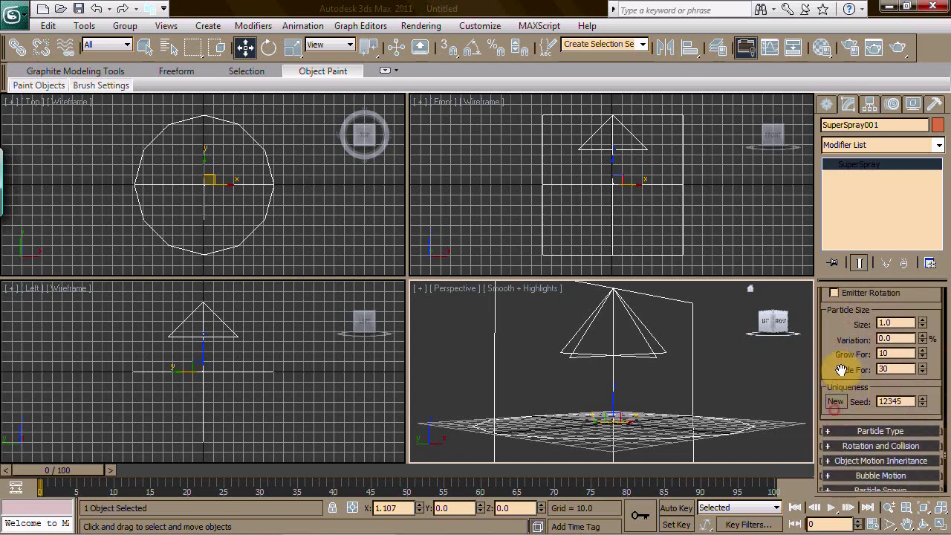
Change the standard particle type to Facing and scrub the time slider to frame 15
left_click(829, 434)
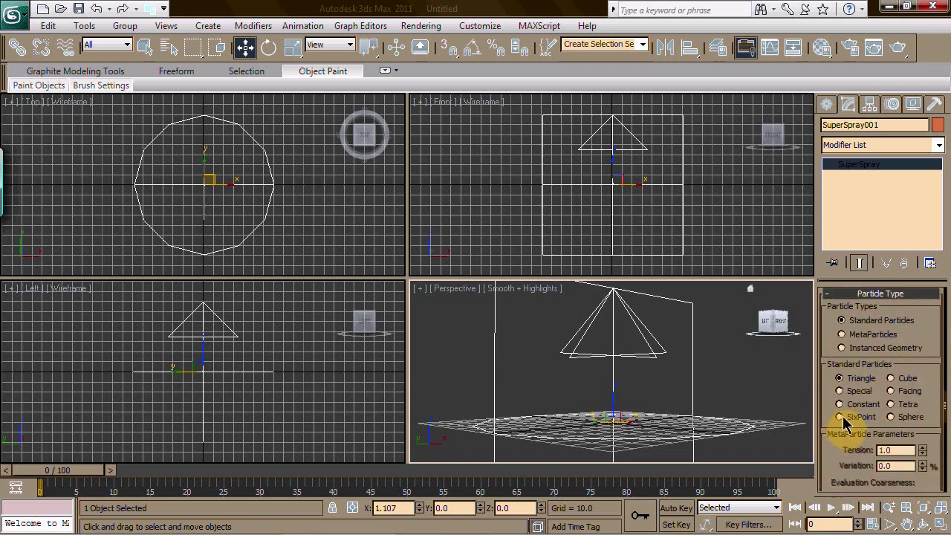
left_click_drag(836, 357, 839, 295)
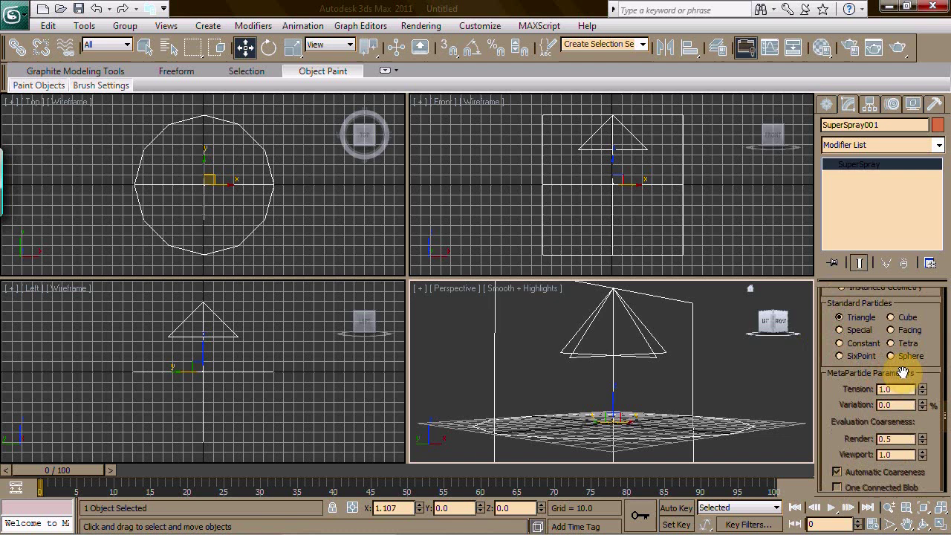
left_click_drag(830, 322, 833, 379)
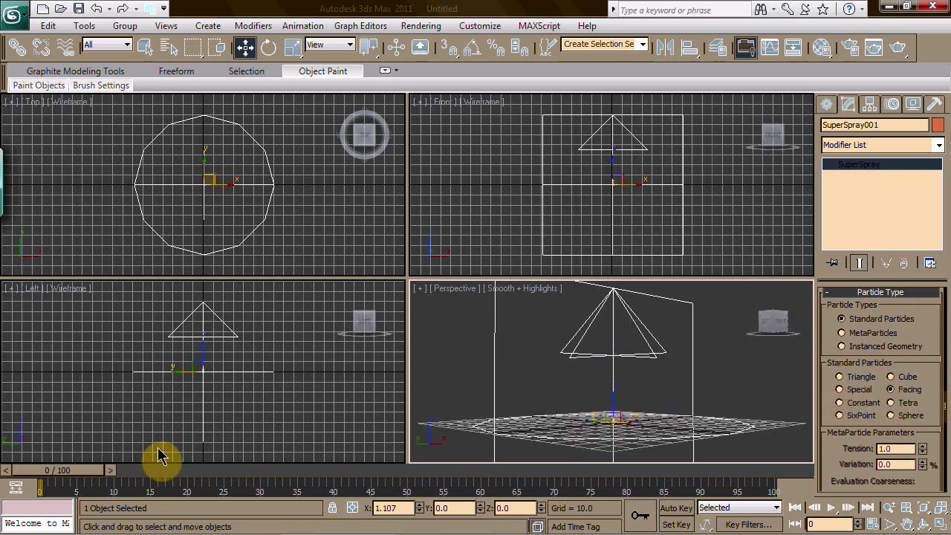
left_click_drag(80, 469, 186, 475)
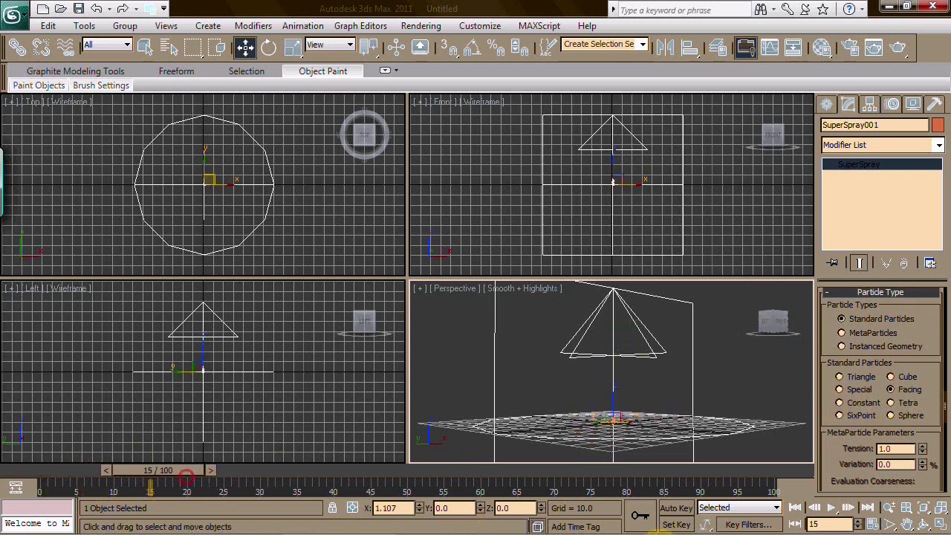
Play the animation, then zoom and pan the Perspective view onto the particle stream
left_click(835, 510)
left_click(837, 511)
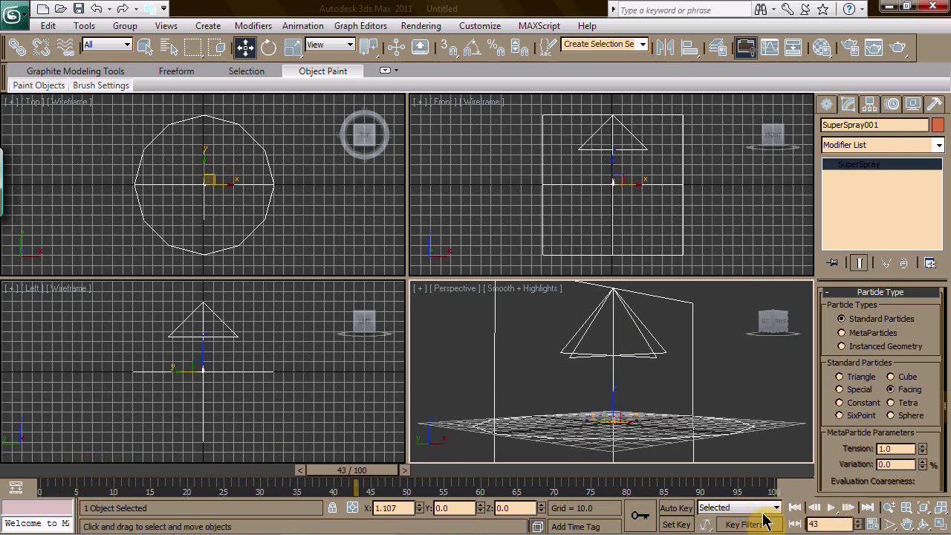
left_click(887, 507)
left_click_drag(627, 445, 665, 394)
middle_click_drag(665, 395, 632, 400)
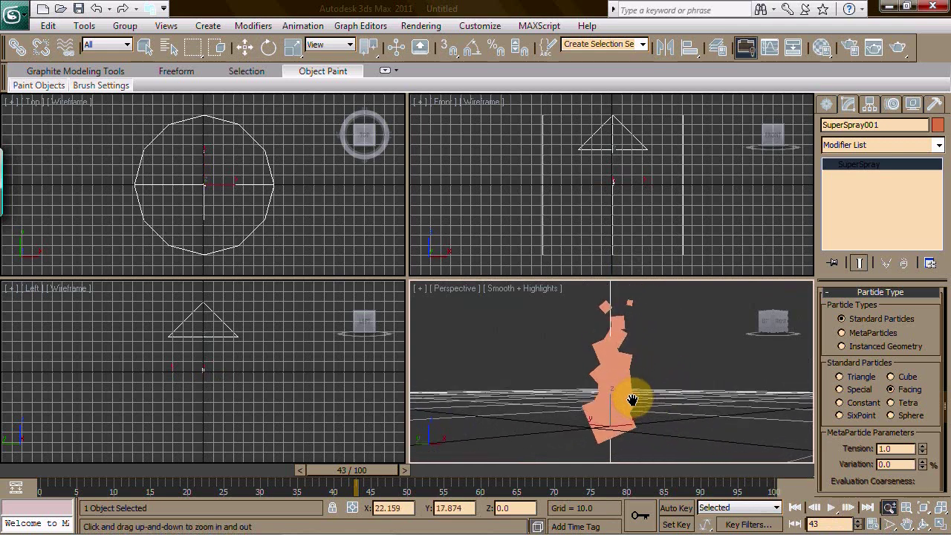
left_click(834, 511)
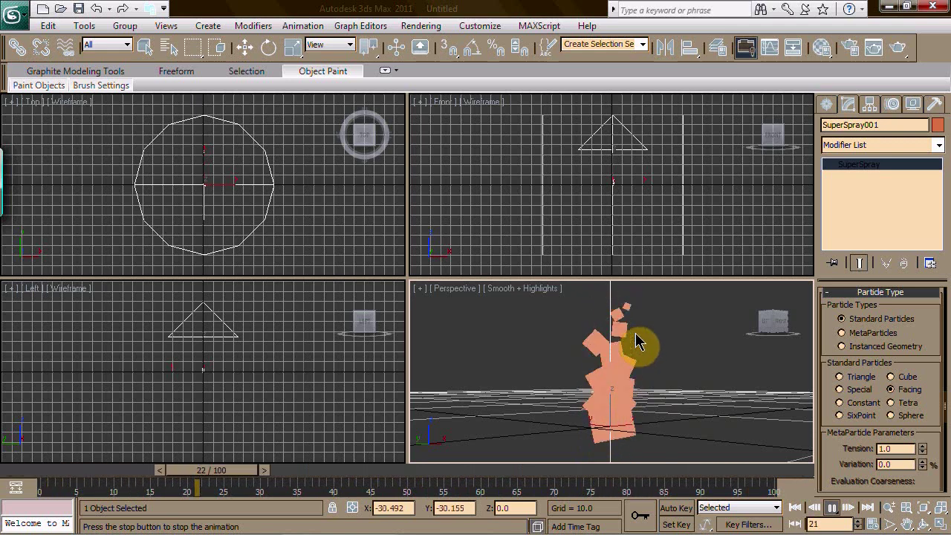
Orbit the Perspective view around the rising particle column
left_click(925, 525)
left_click_drag(679, 388, 696, 376)
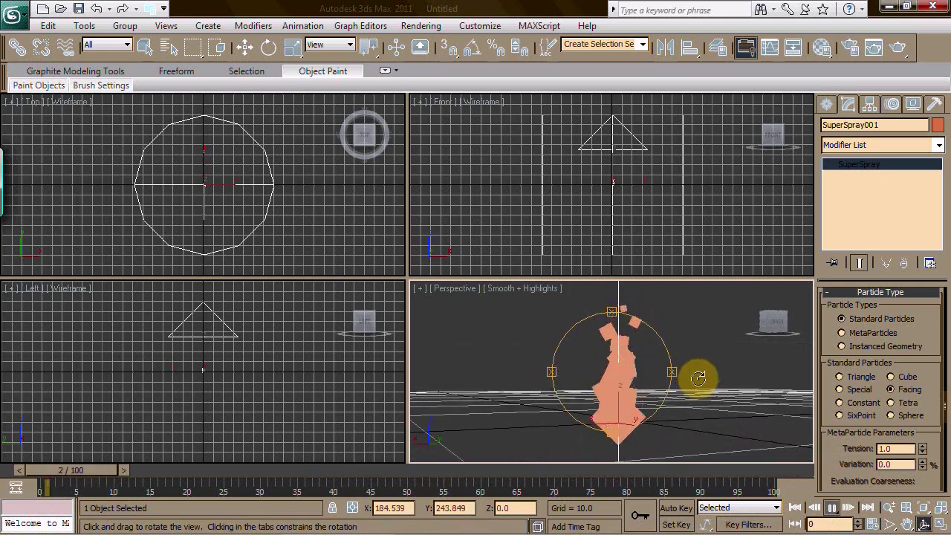
left_click_drag(601, 376, 749, 389)
left_click_drag(636, 374, 737, 384)
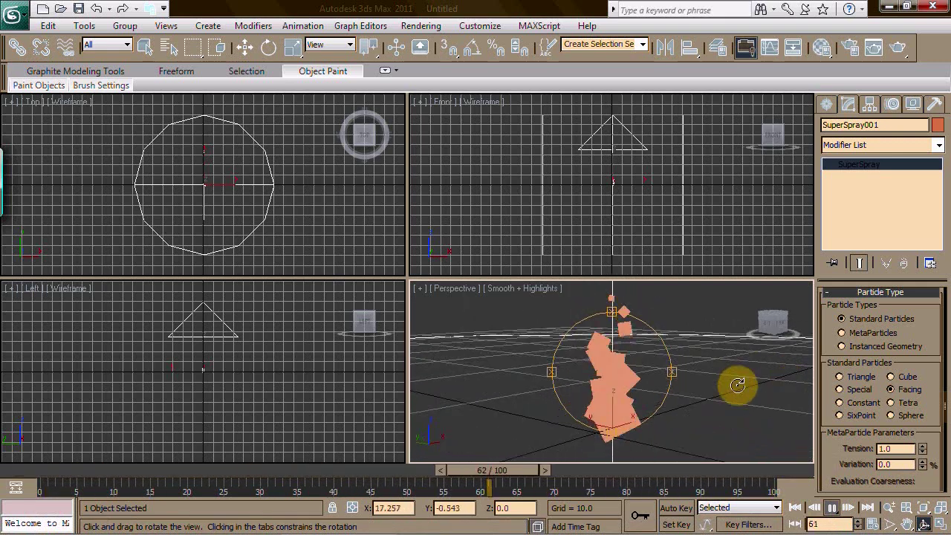
left_click_drag(641, 375, 769, 382)
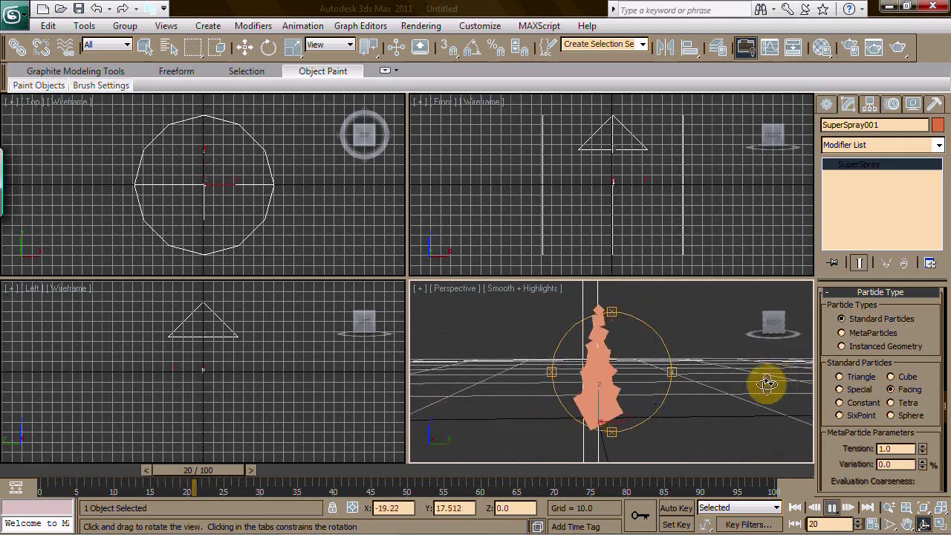
left_click_drag(629, 378, 584, 378)
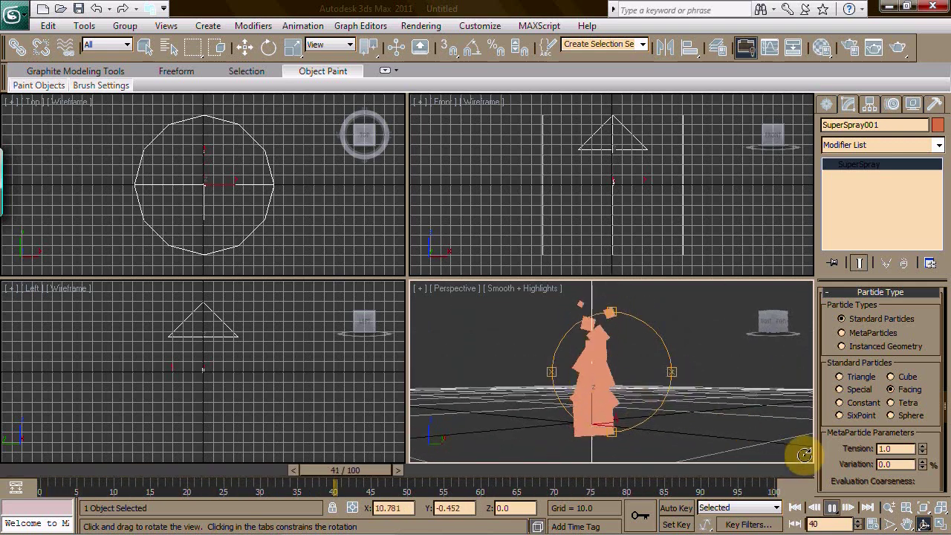
left_click_drag(832, 454, 828, 255)
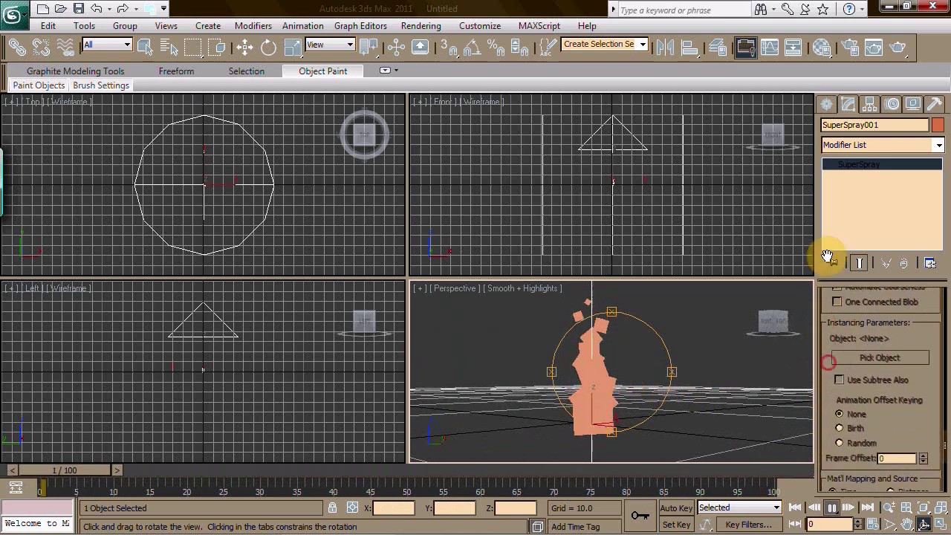
In Rotation and Collision, set Spin Time 1 and spin Variation 0.5
left_click_drag(828, 418, 828, 392)
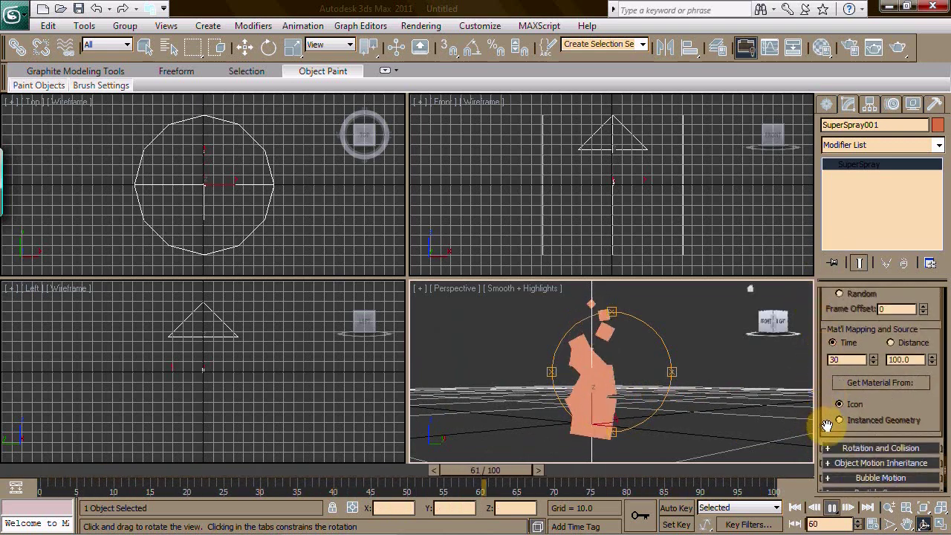
left_click(830, 452)
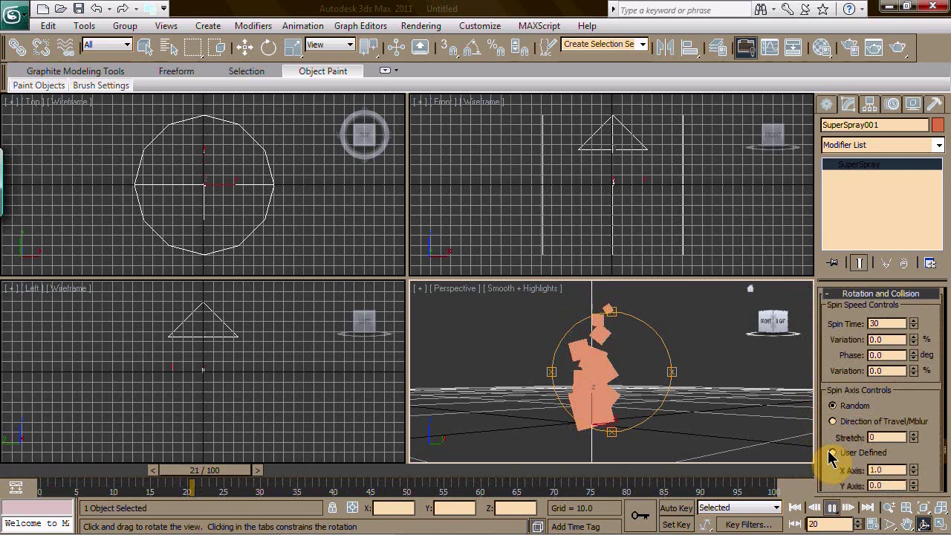
left_click(827, 430)
left_click(881, 328)
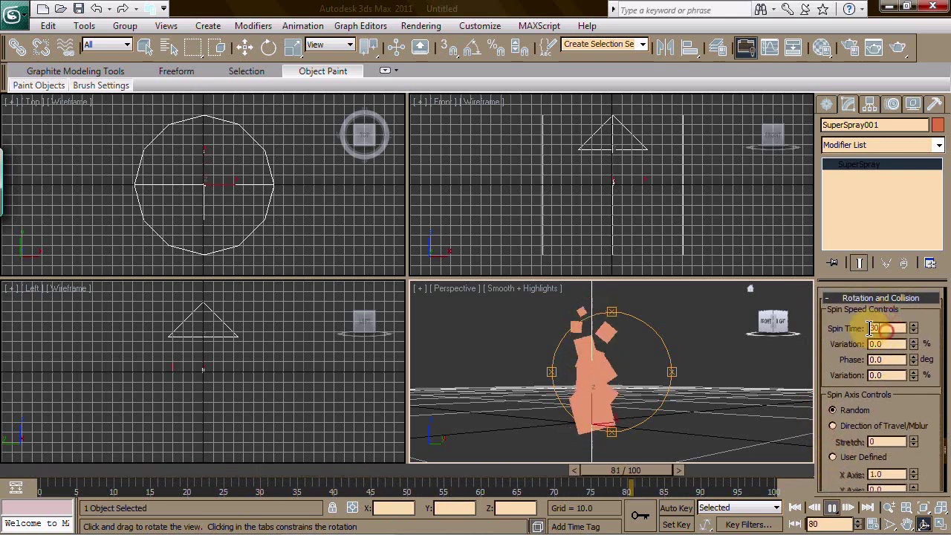
type("1")
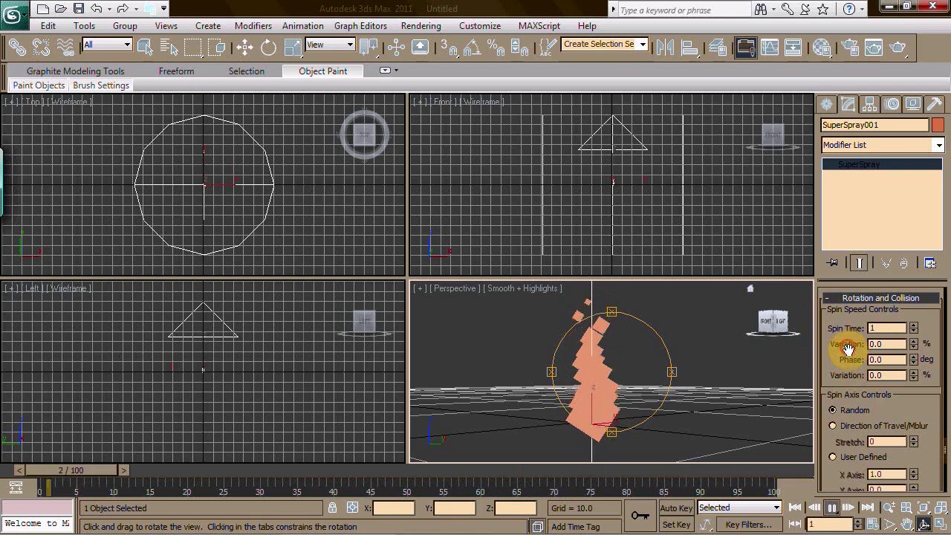
left_click_drag(886, 343, 847, 341)
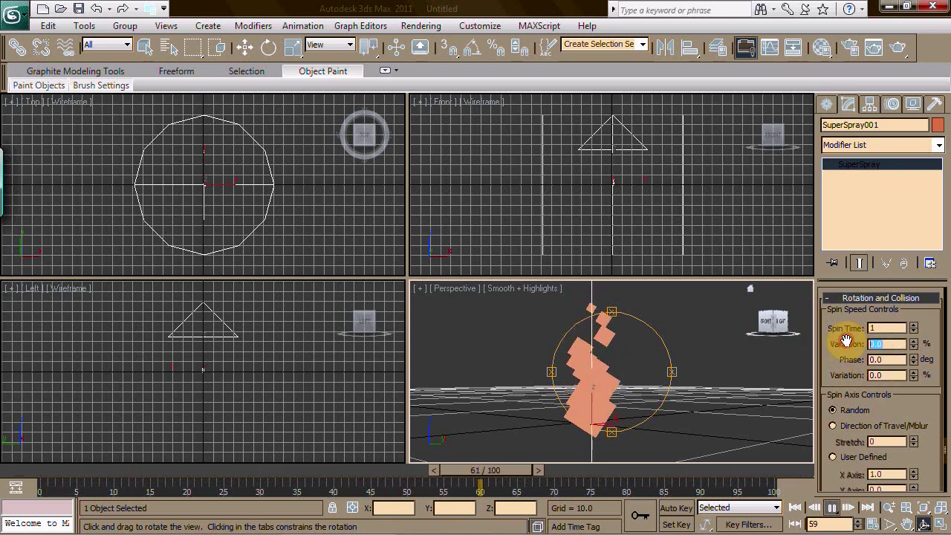
type("0.5")
key("Return")
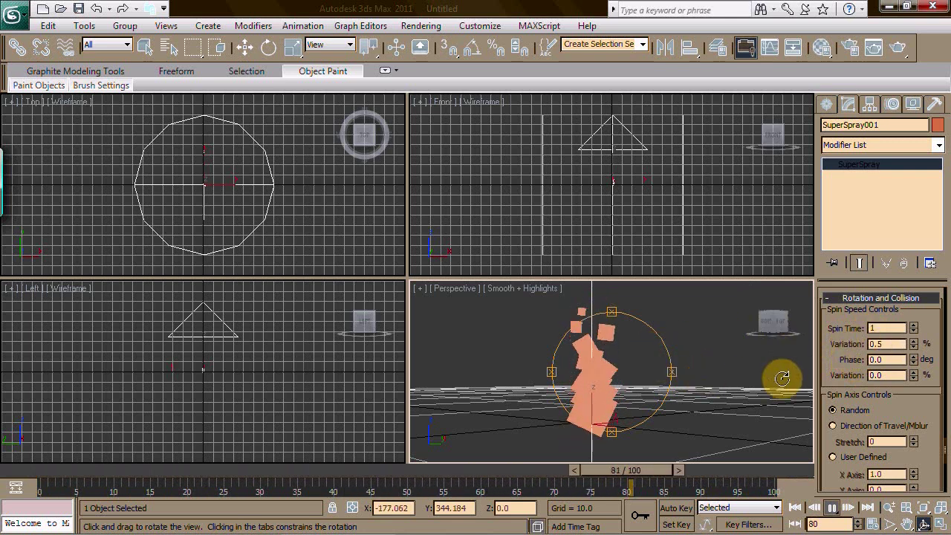
Set the spin Phase to 180 degrees and Phase Variation to 1.0
double_click(886, 360)
type("1")
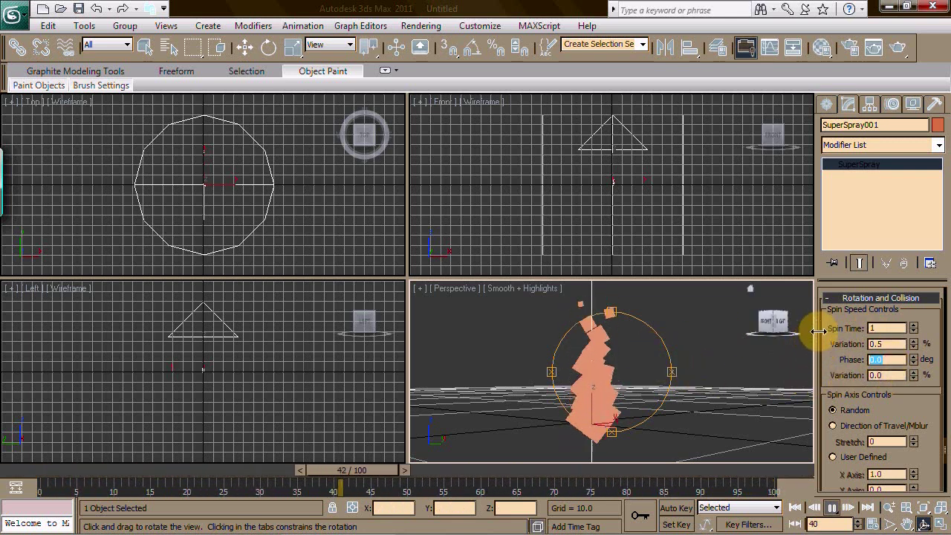
type("80")
key("Tab")
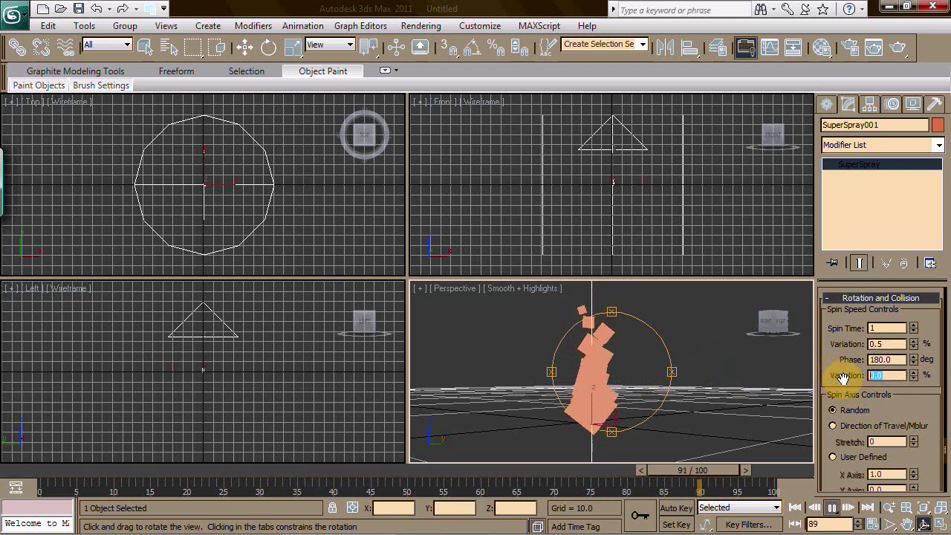
type("1")
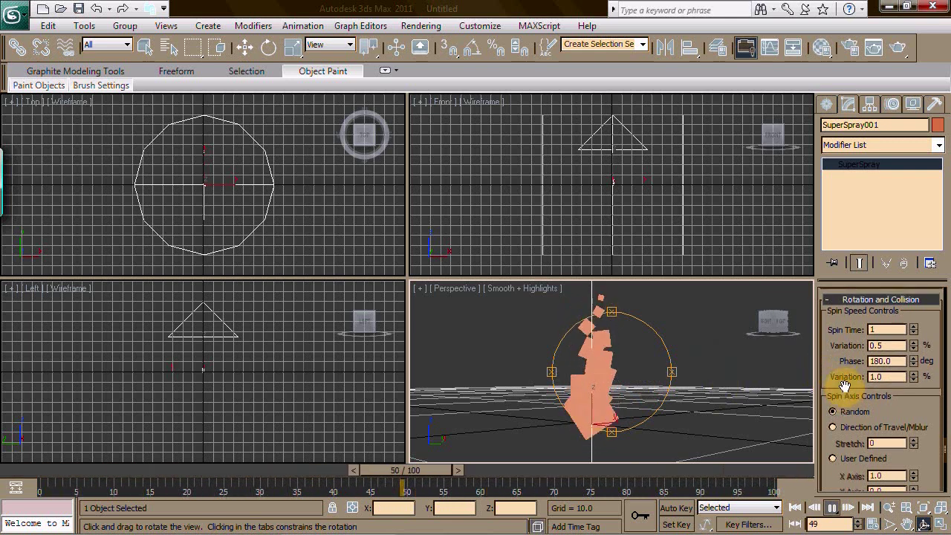
left_click_drag(843, 378, 842, 348)
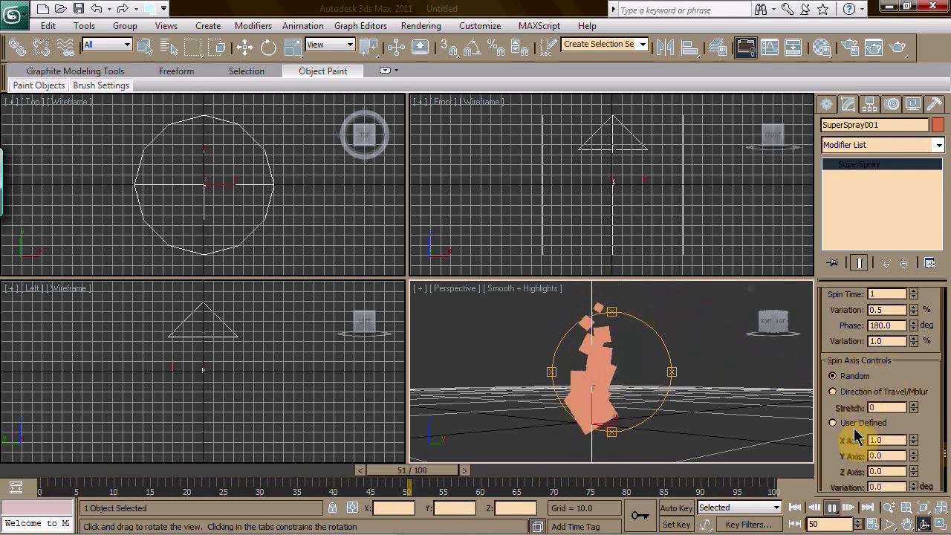
left_click_drag(838, 450, 834, 513)
left_click_drag(828, 361, 833, 458)
left_click_drag(832, 353, 833, 430)
scroll(832, 429, "up", 3)
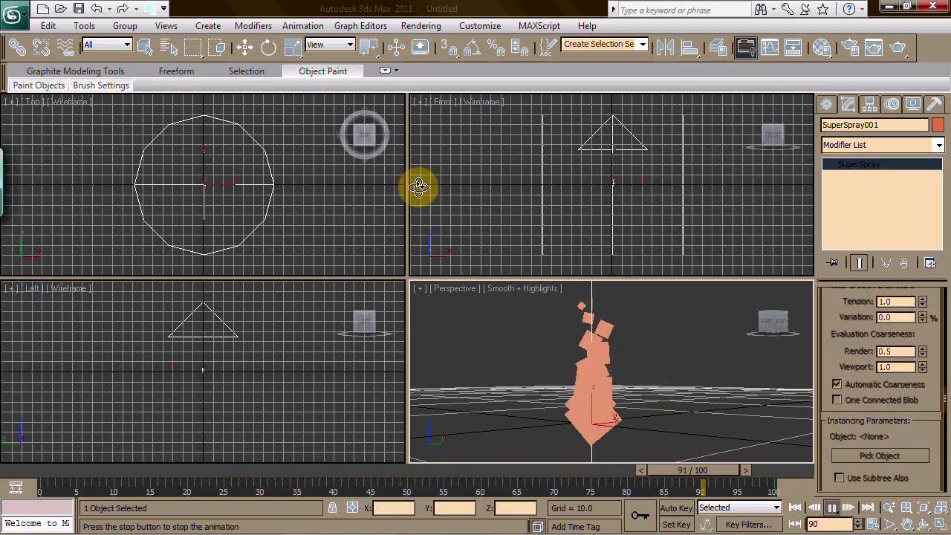
Assign 01 - Default from the Compact Material Editor to SuperSpray001, showing its maps in viewport
left_click(420, 25)
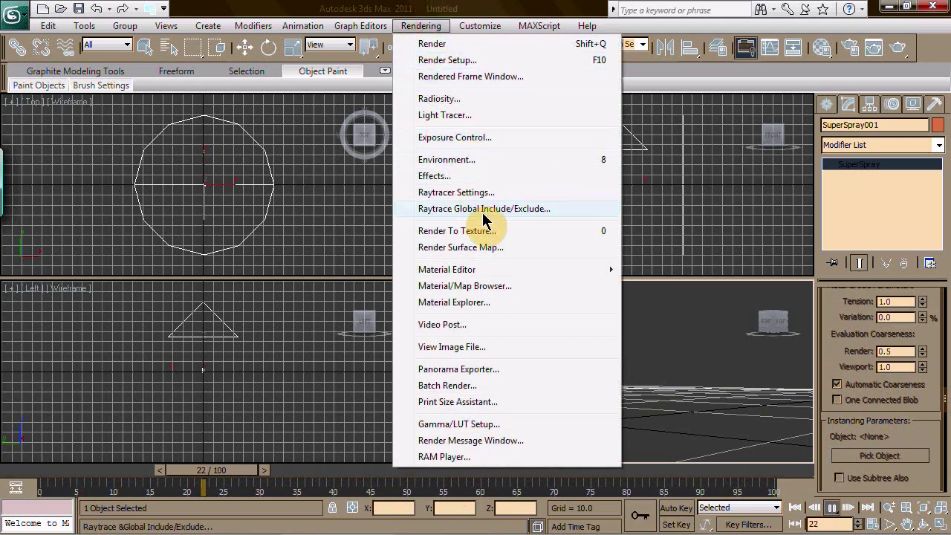
mouse_move(484, 270)
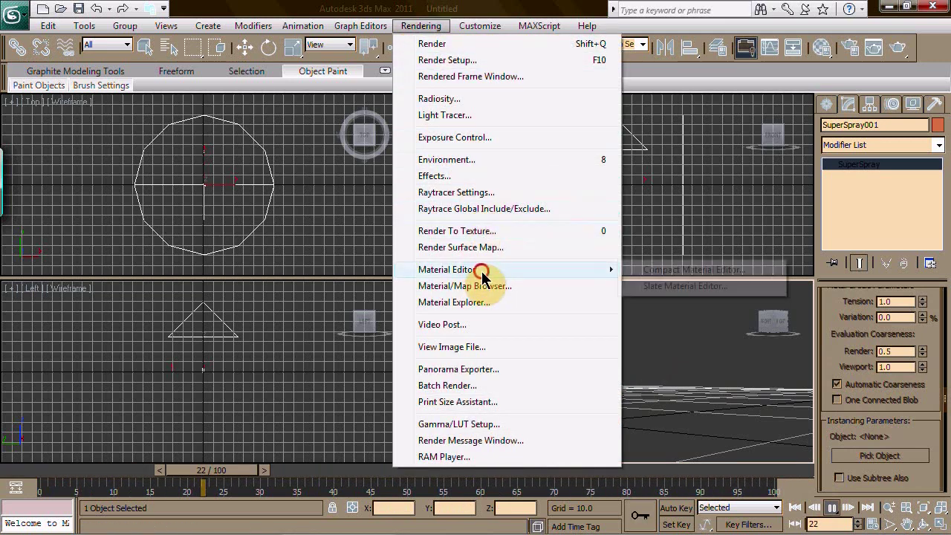
left_click(661, 272)
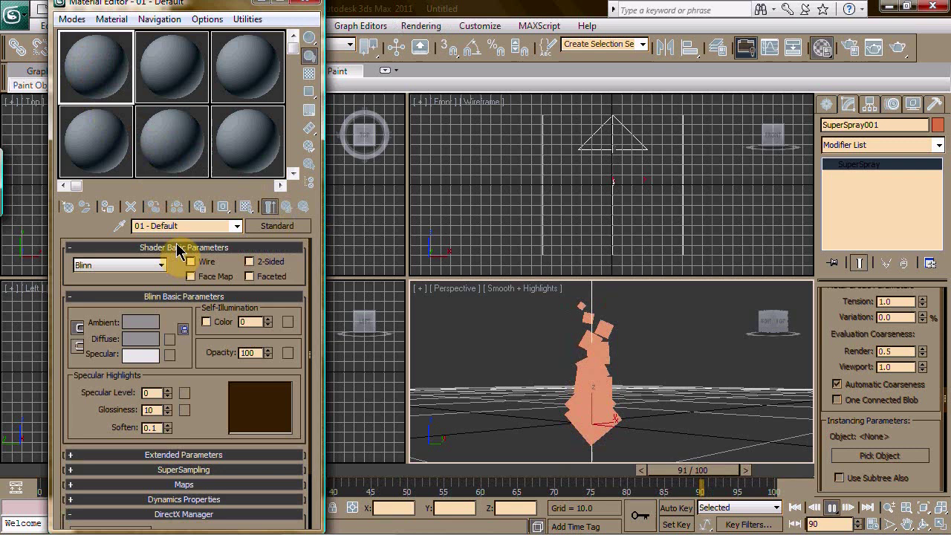
left_click(108, 208)
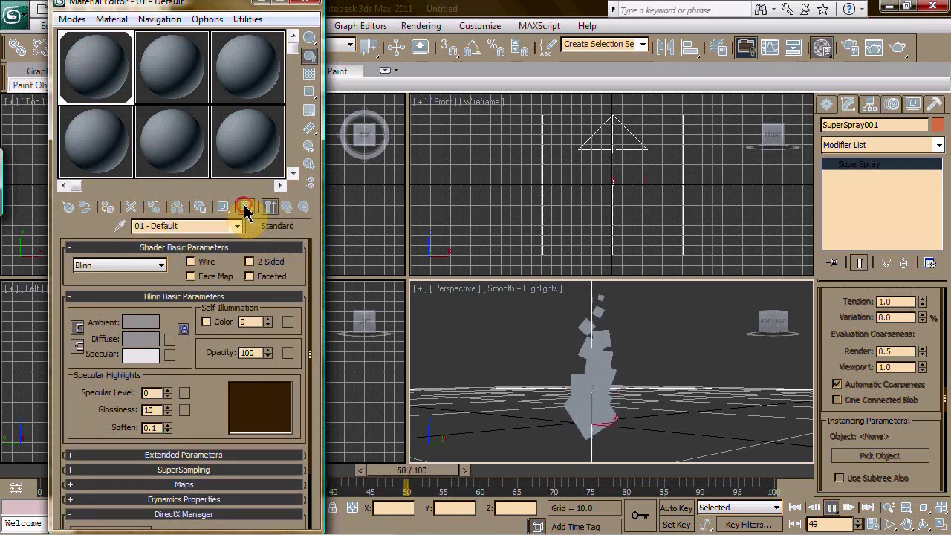
left_click(245, 207)
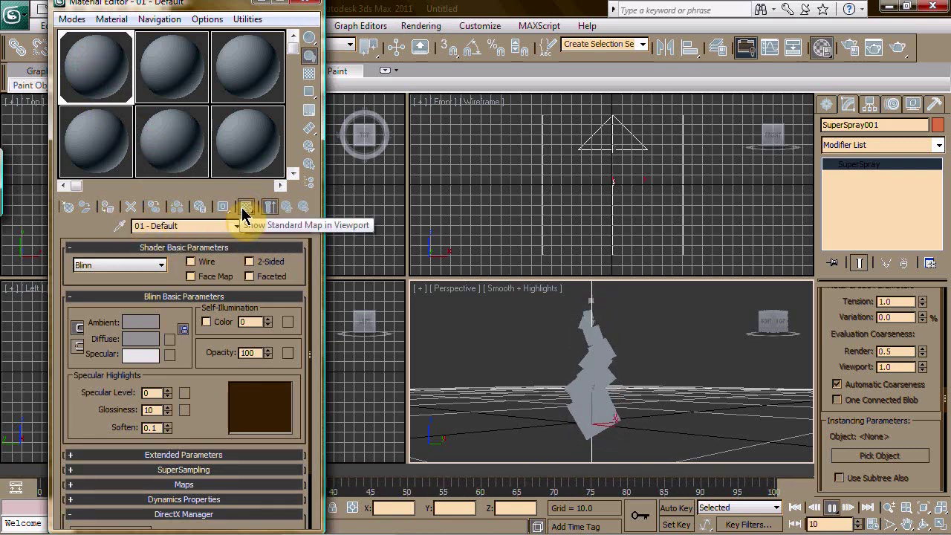
Give the diffuse a Noise map with Color #1 set to orange-yellow
left_click(170, 340)
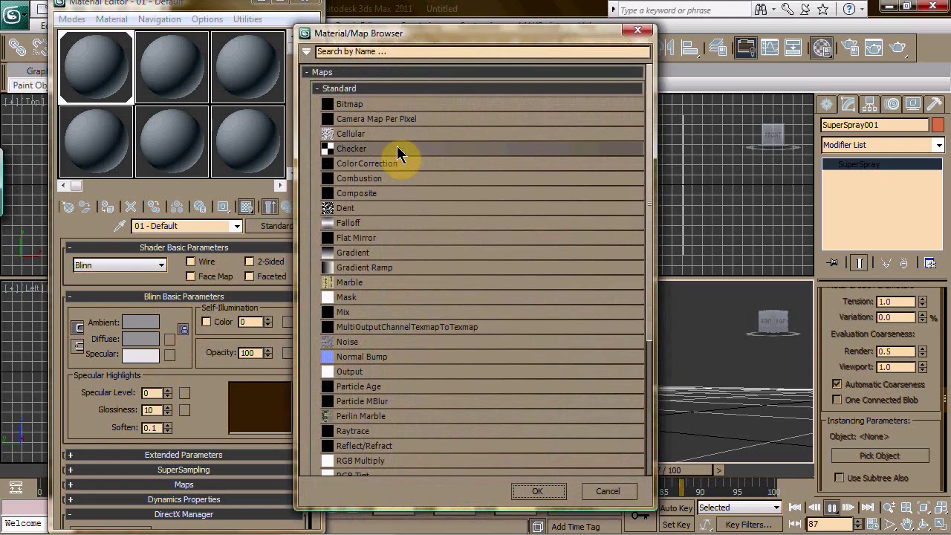
left_click(377, 343)
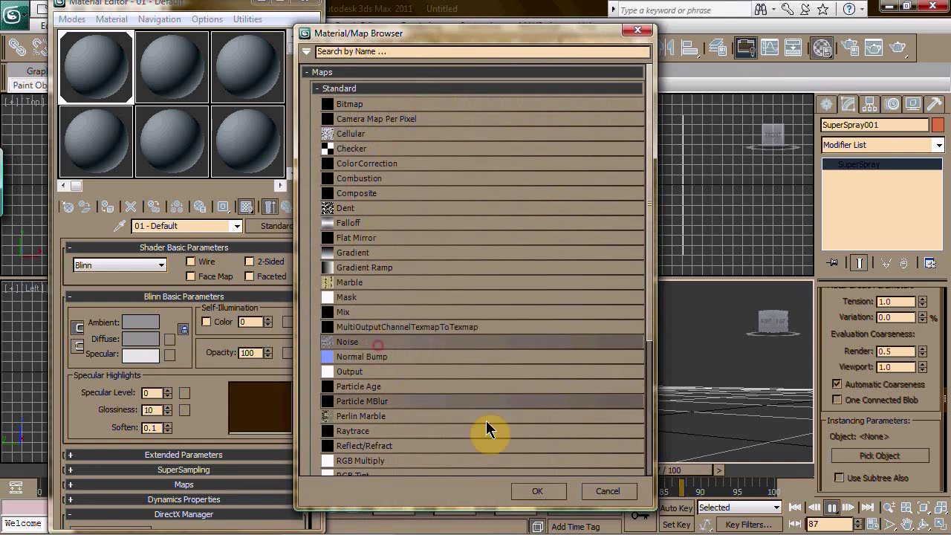
left_click(535, 491)
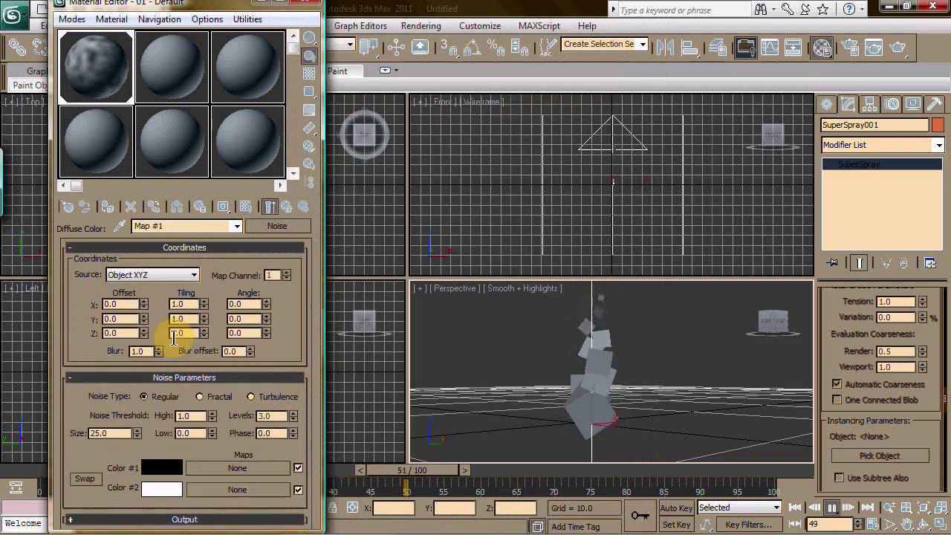
left_click(161, 467)
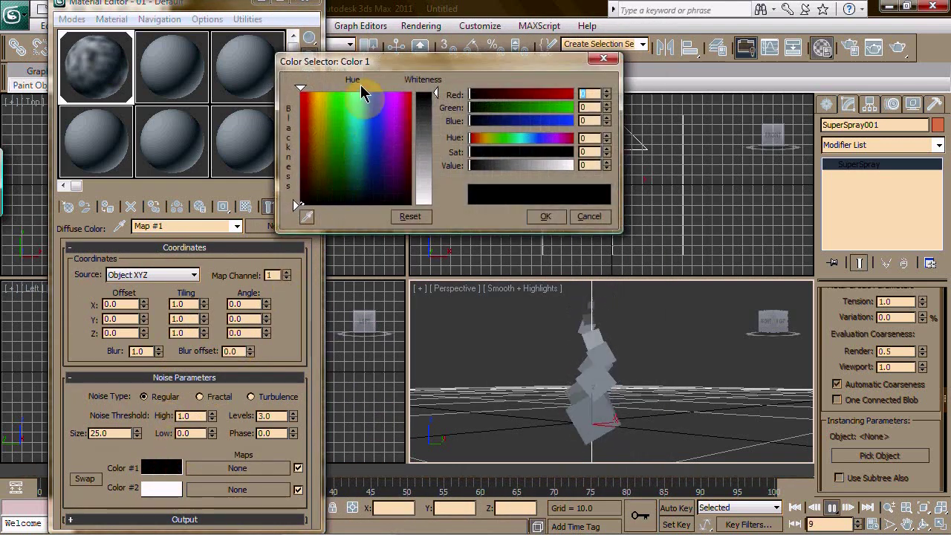
left_click(323, 99)
left_click_drag(323, 99, 307, 91)
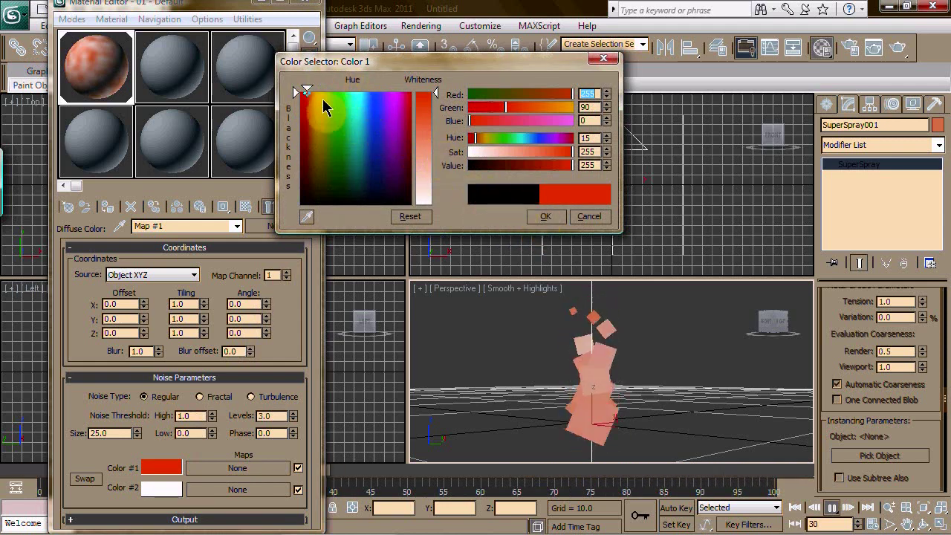
left_click(317, 92)
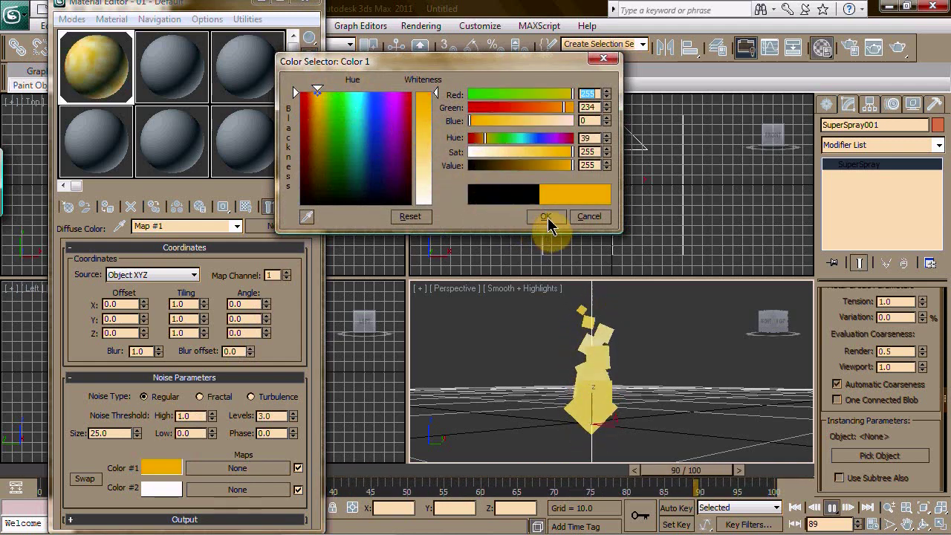
left_click(546, 218)
Set the noise Color #2 to red
left_click(161, 490)
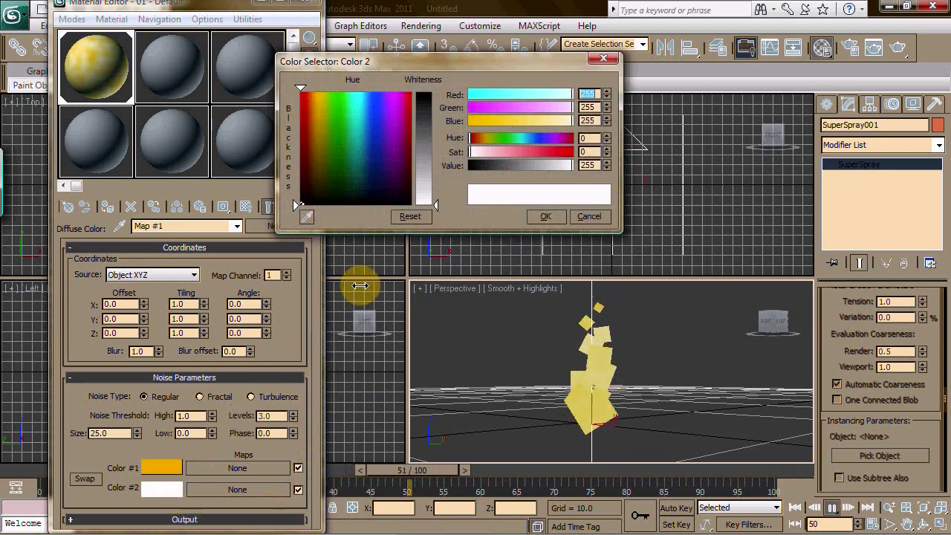
left_click(313, 92)
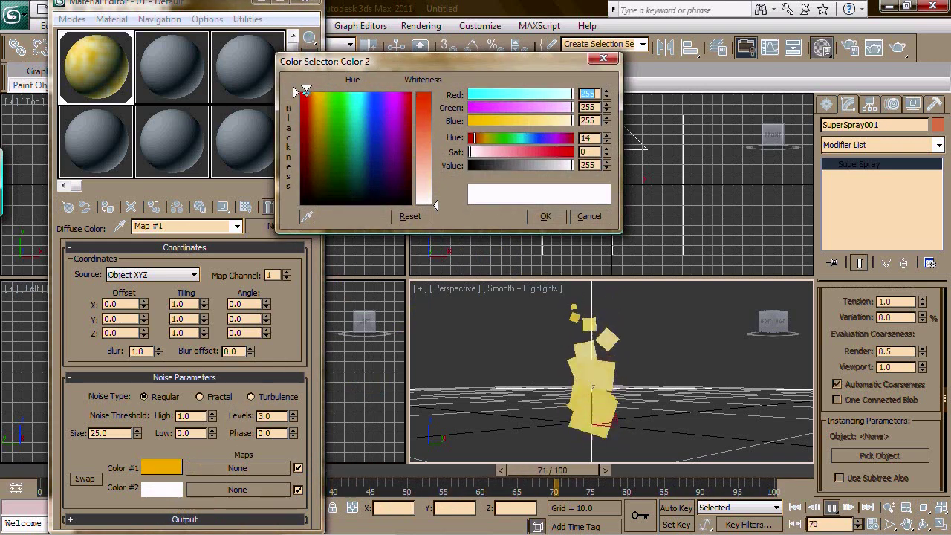
left_click(543, 217)
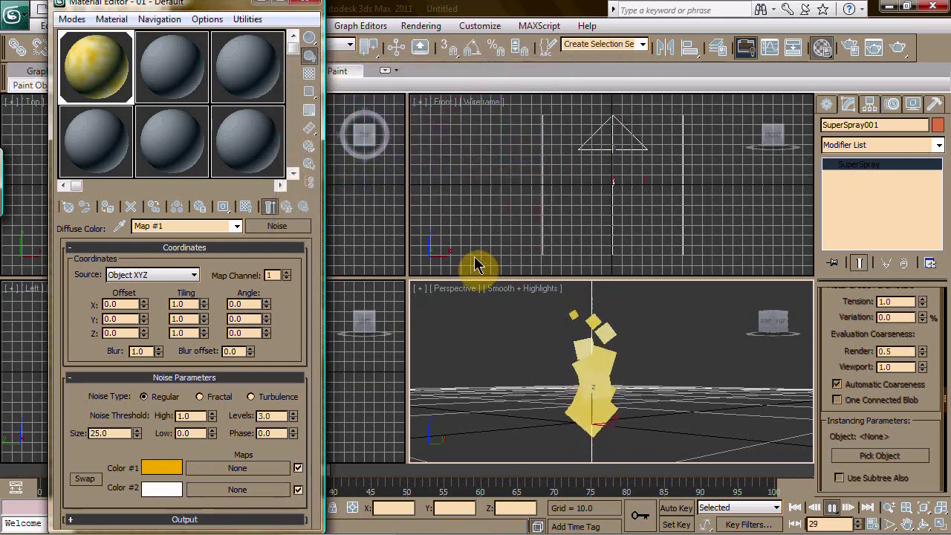
left_click(161, 491)
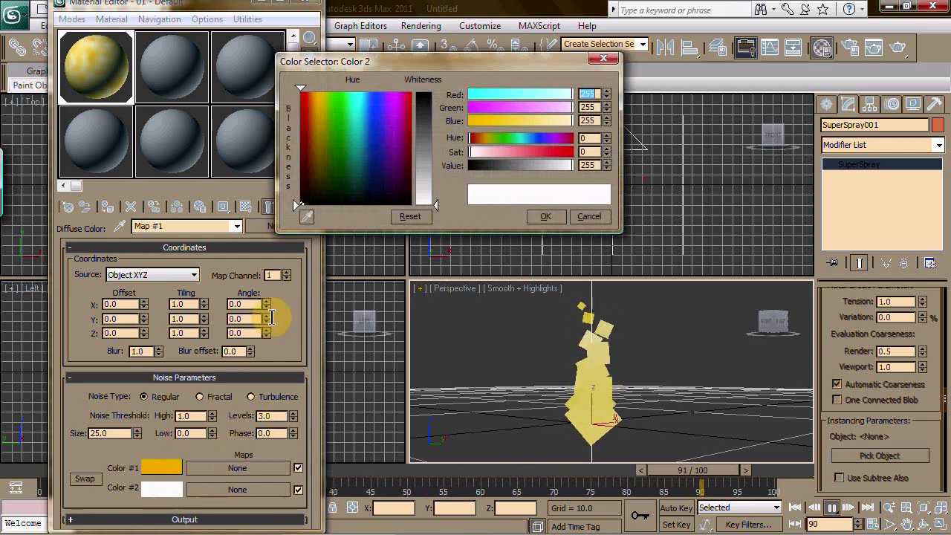
left_click_drag(309, 92, 304, 92)
left_click(427, 95)
left_click(544, 217)
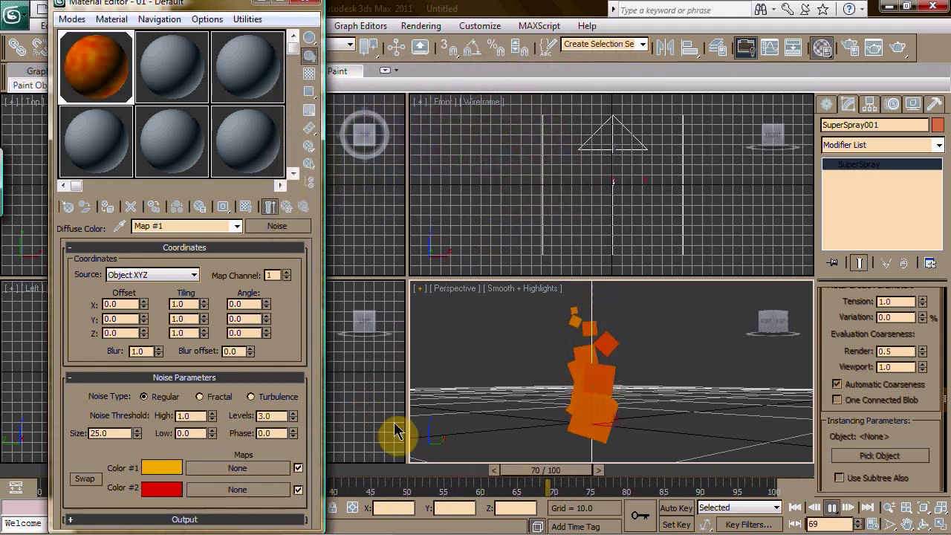
Switch the noise type to Fractal and return to the 01 - Default material level
left_click(199, 397)
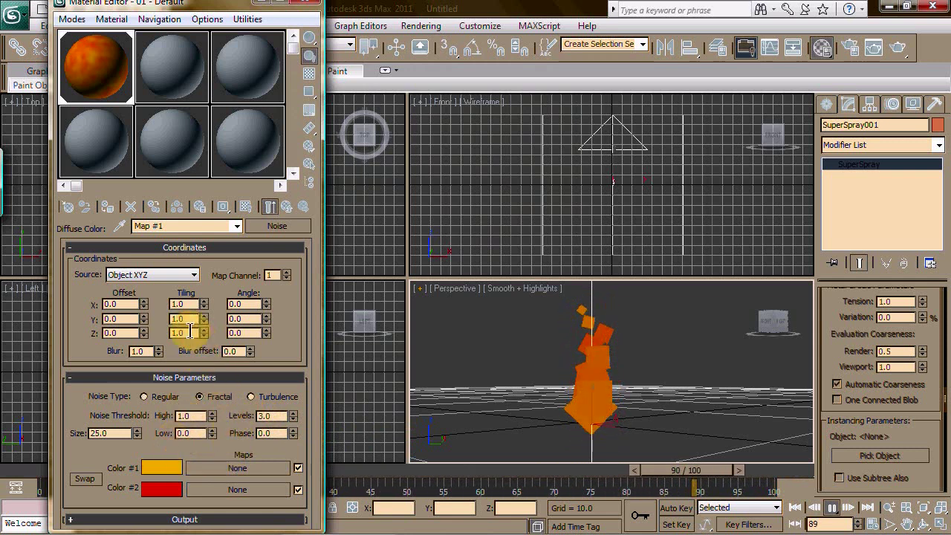
left_click(237, 226)
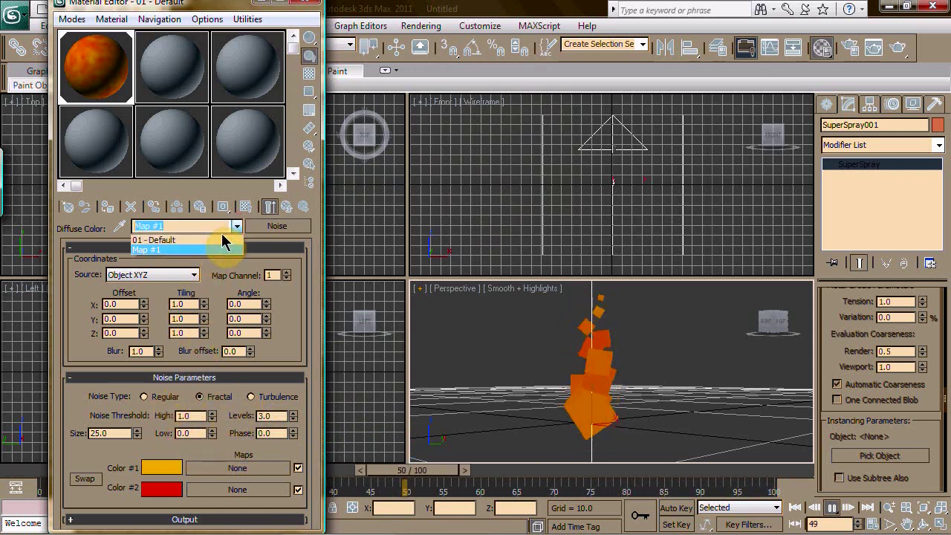
left_click(223, 241)
left_click(236, 226)
left_click(225, 240)
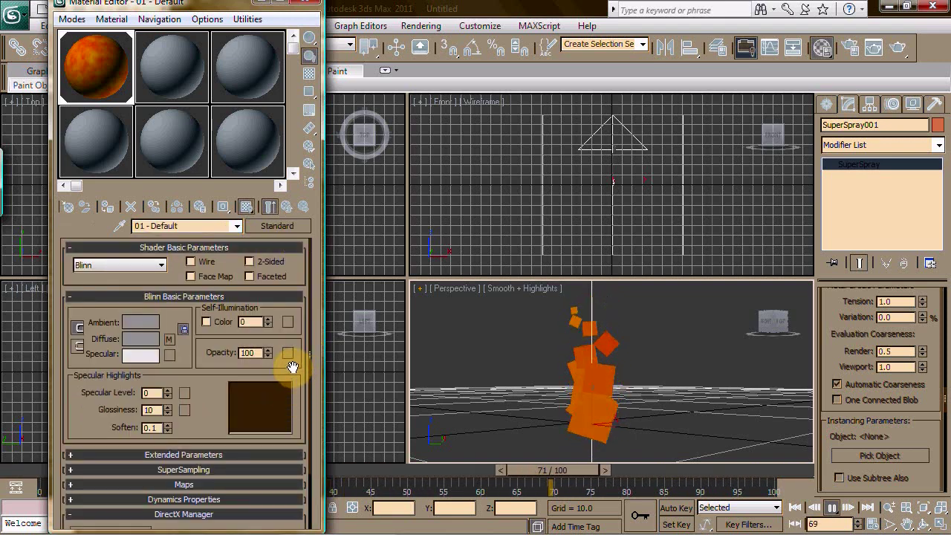
Add a Radial Gradient opacity map, then return to the 01 - Default material
left_click(288, 353)
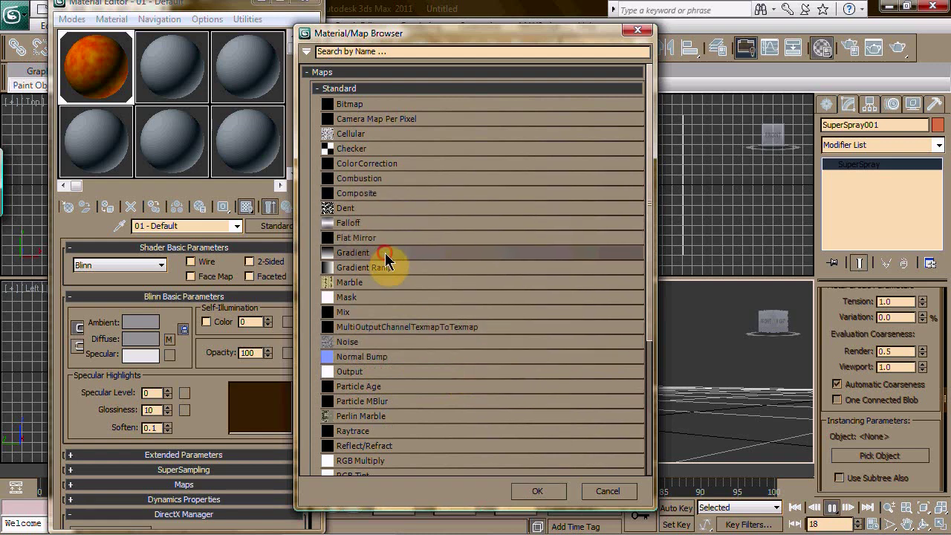
left_click(532, 490)
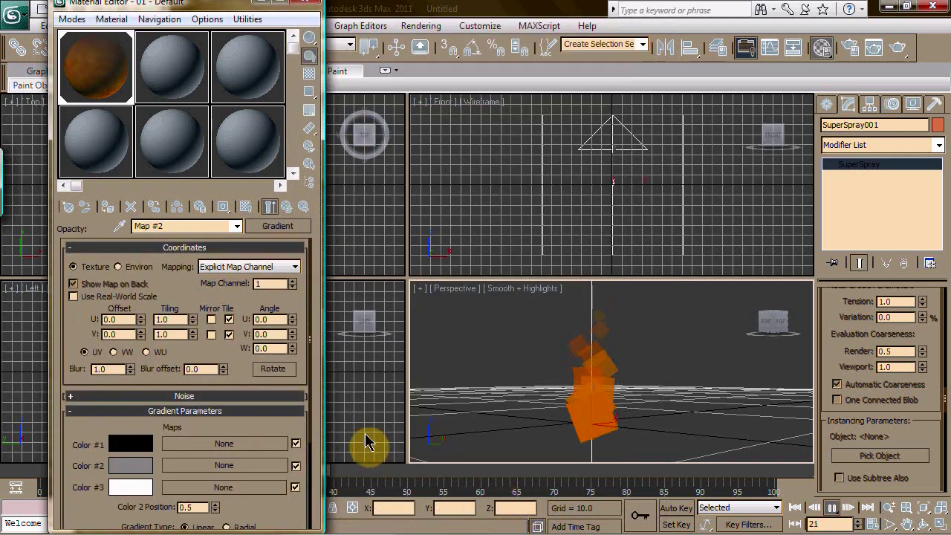
left_click_drag(68, 422, 83, 315)
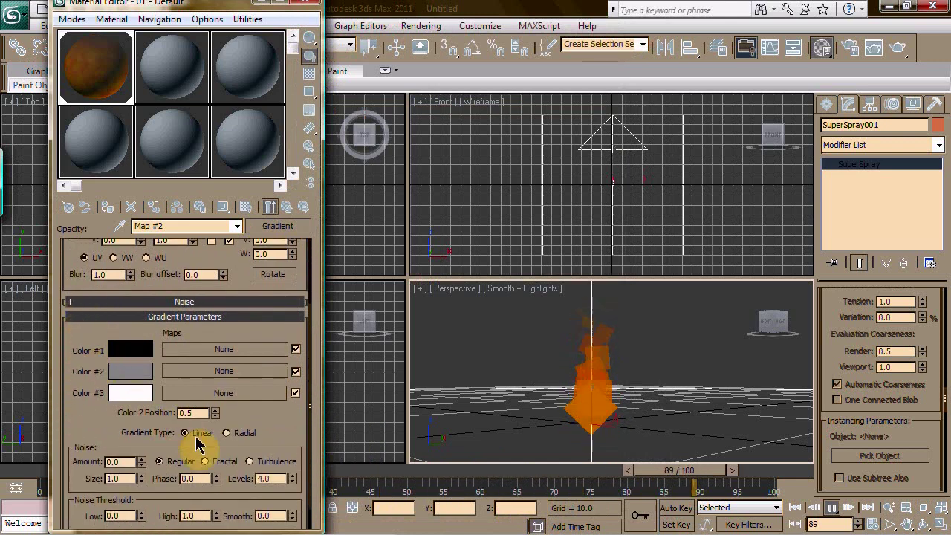
left_click(225, 432)
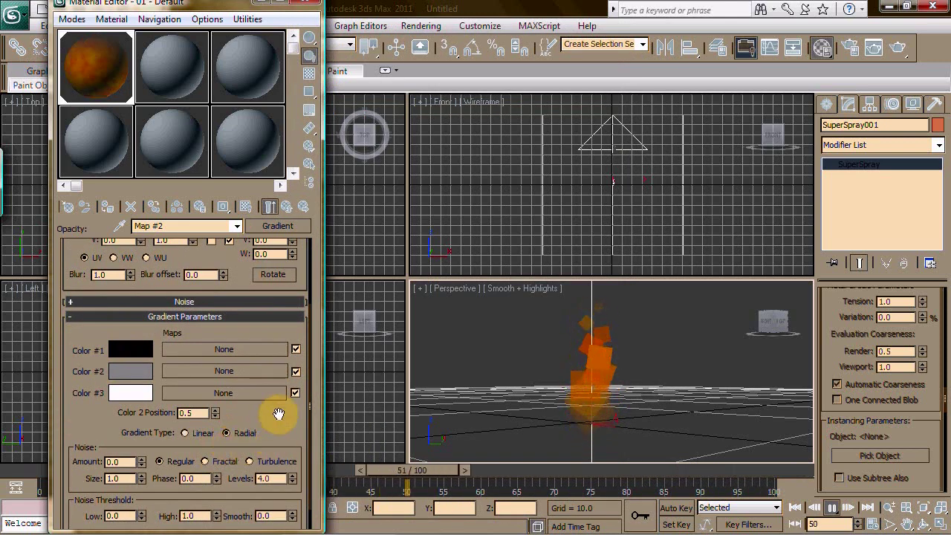
scroll(291, 503, "up", 3)
left_click(237, 226)
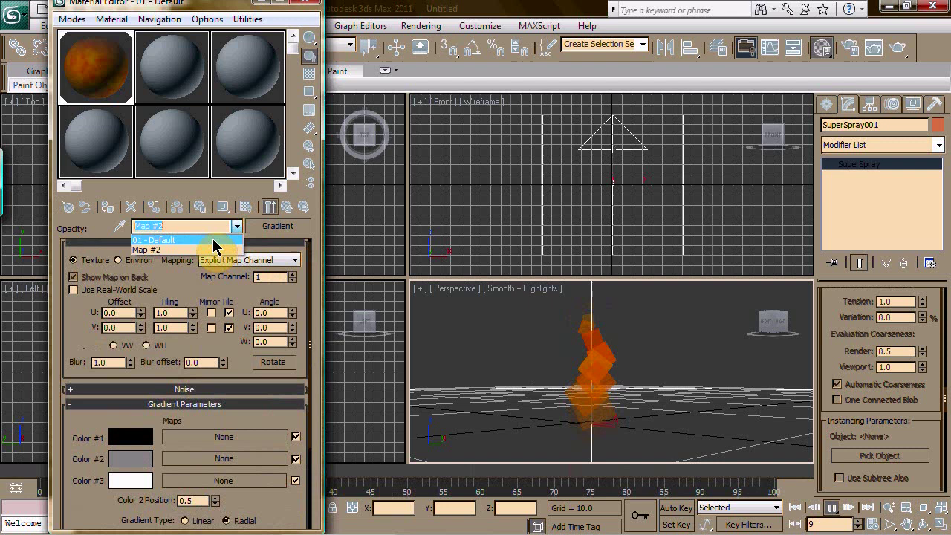
left_click(216, 249)
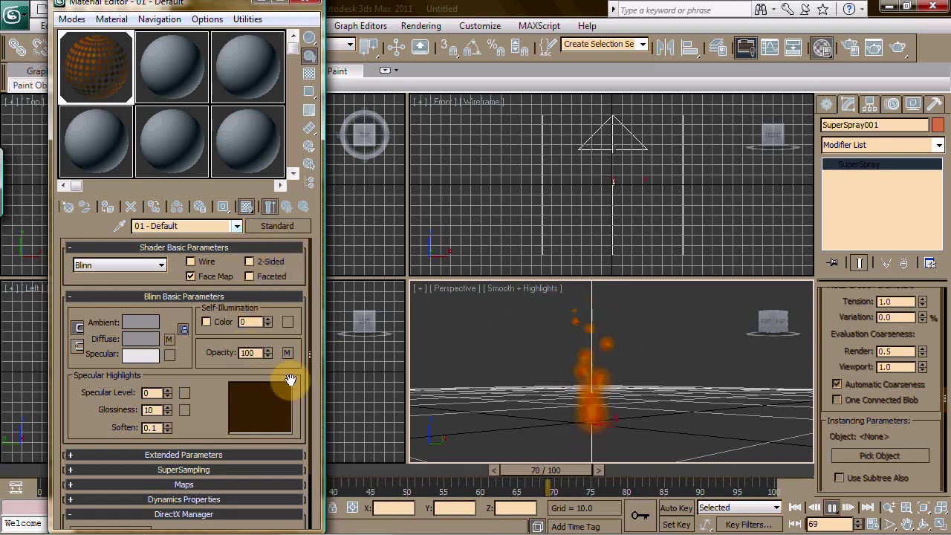
Change Color #2 of the opacity Gradient map (Map #2) from grey to black
left_click(286, 352)
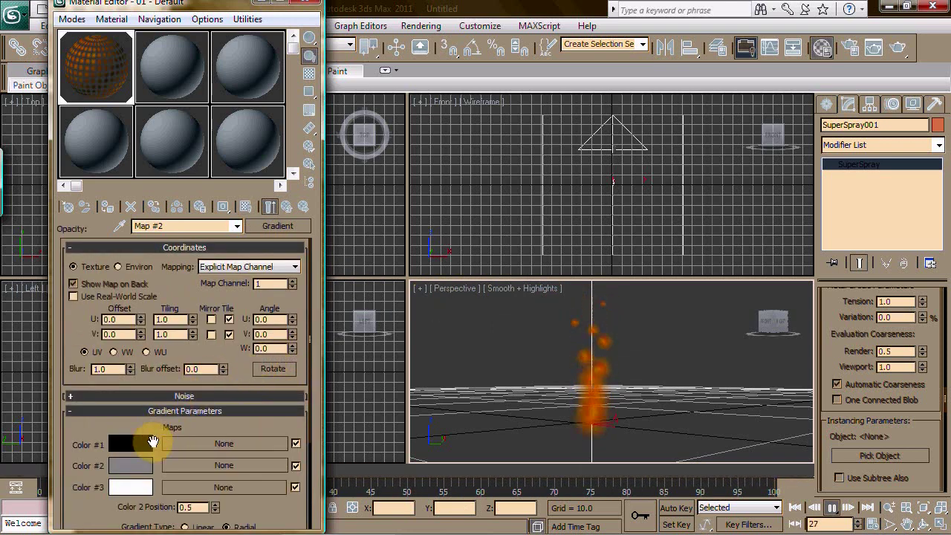
scroll(139, 429, "down", 2)
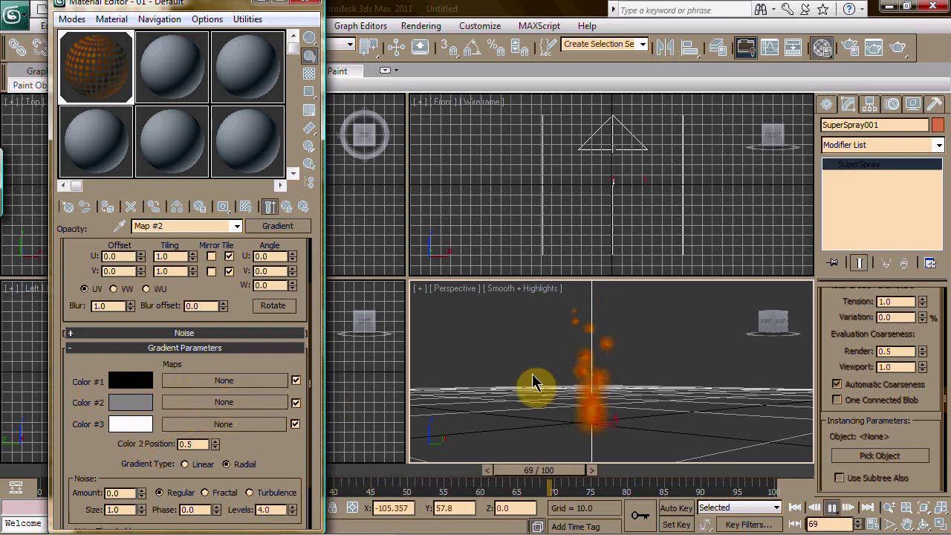
scroll(104, 419, "down", 3)
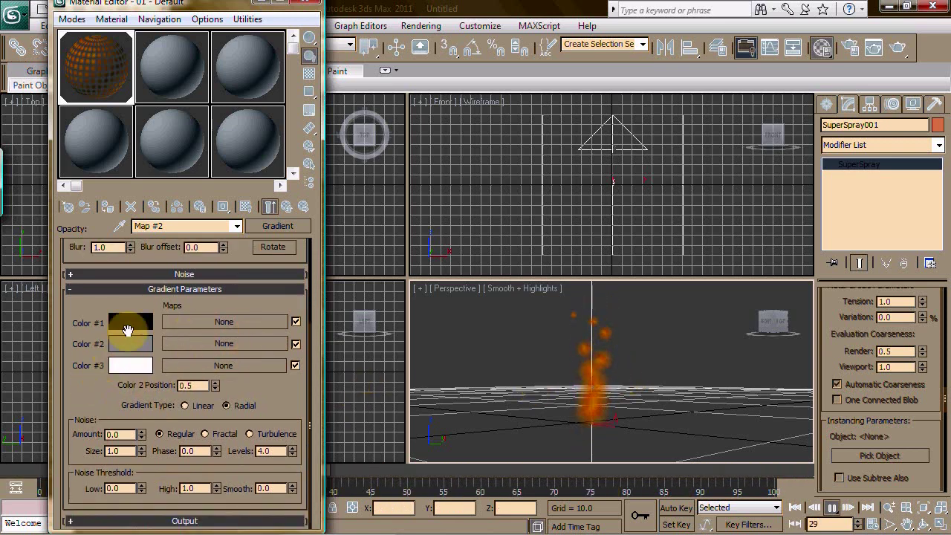
left_click(130, 344)
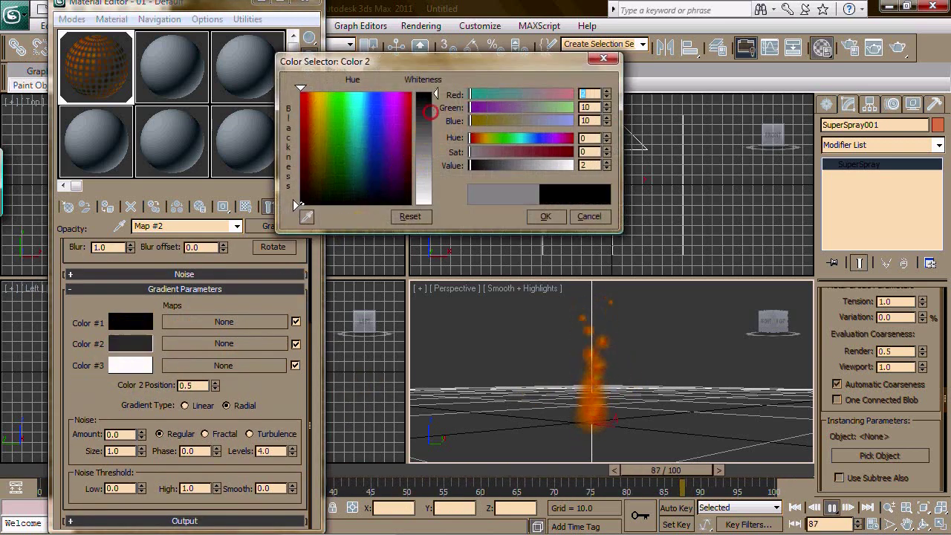
left_click(544, 217)
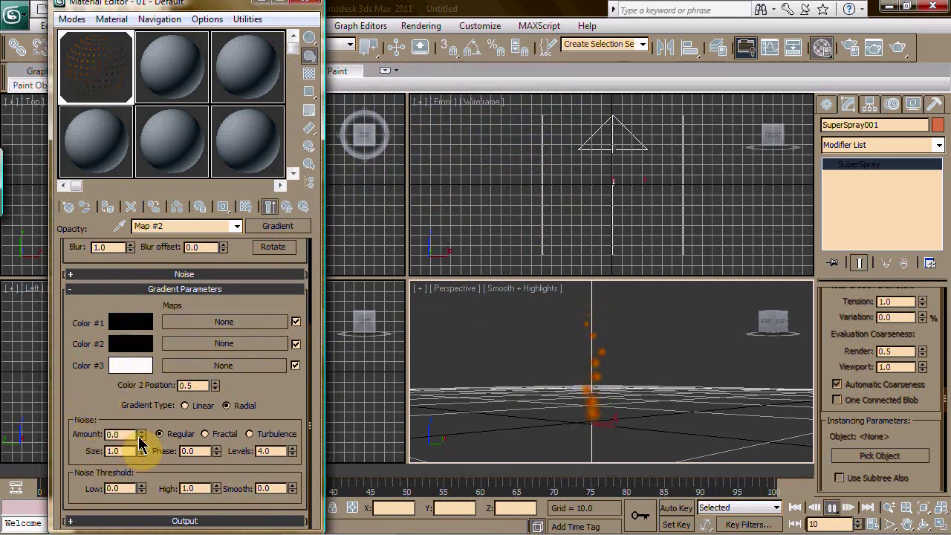
Inspect the wiring options for the gradient's noise Amount, then select its value
right_click(115, 434)
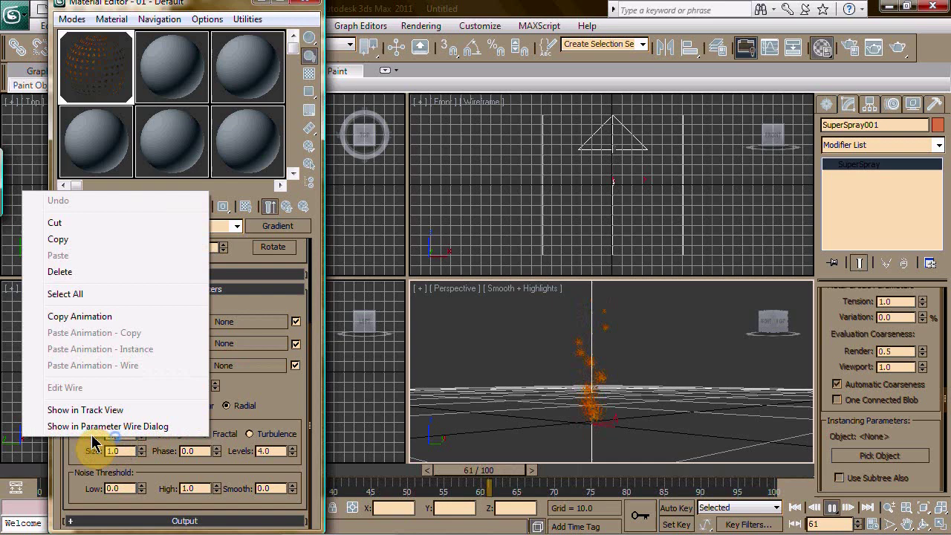
left_click(96, 426)
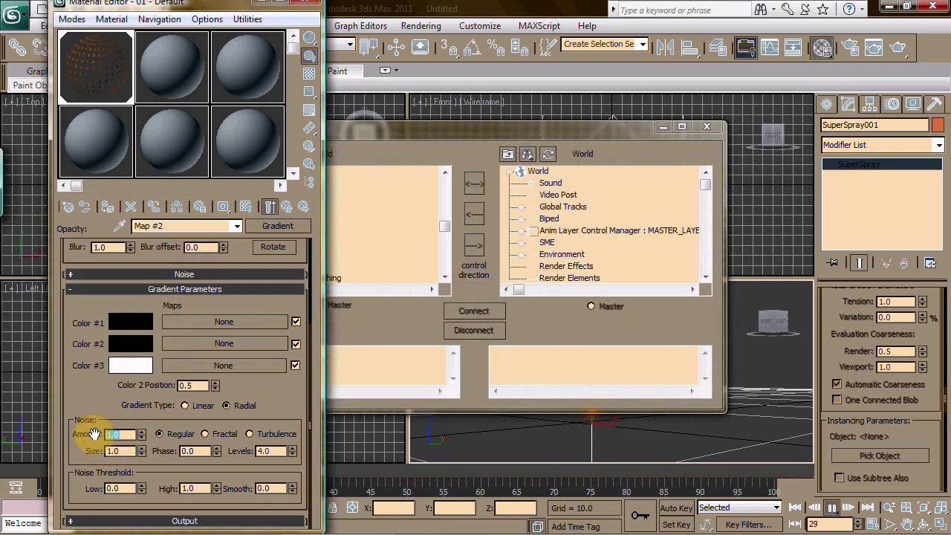
left_click(706, 127)
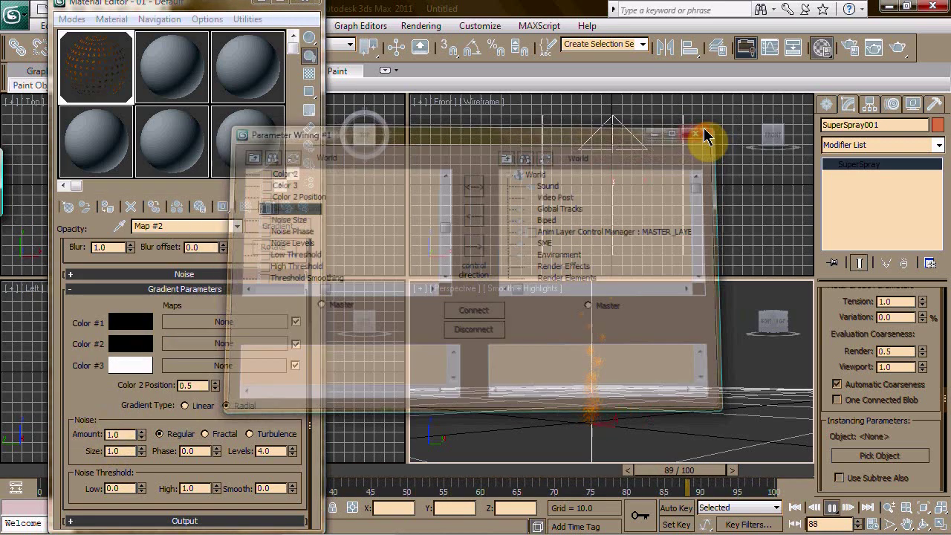
double_click(108, 434)
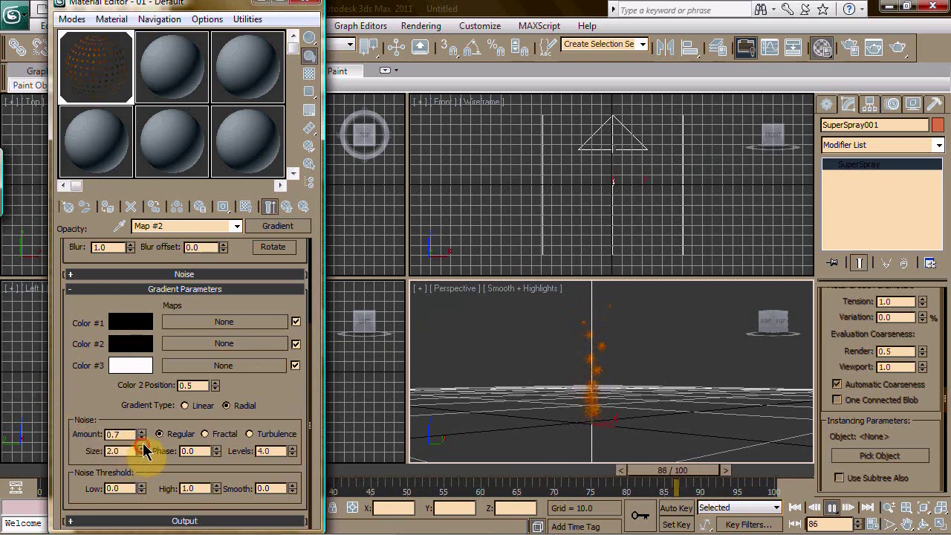
Set the opacity gradient's noise Size to 3.0 and maximize the Perspective view
mouse_move(142, 451)
left_mouse_down()
mouse_move(145, 423)
mouse_move(145, 461)
left_mouse_up()
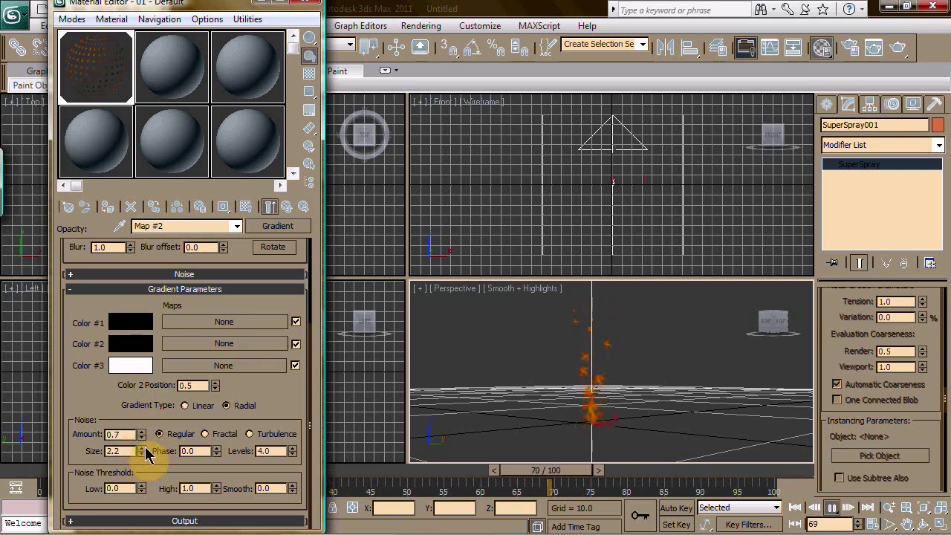
left_click_drag(133, 451, 39, 457)
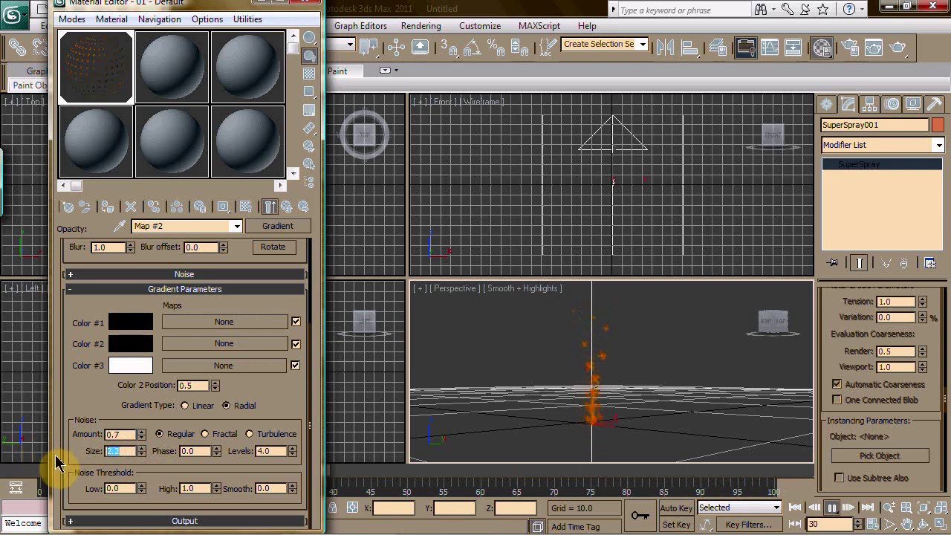
type("3")
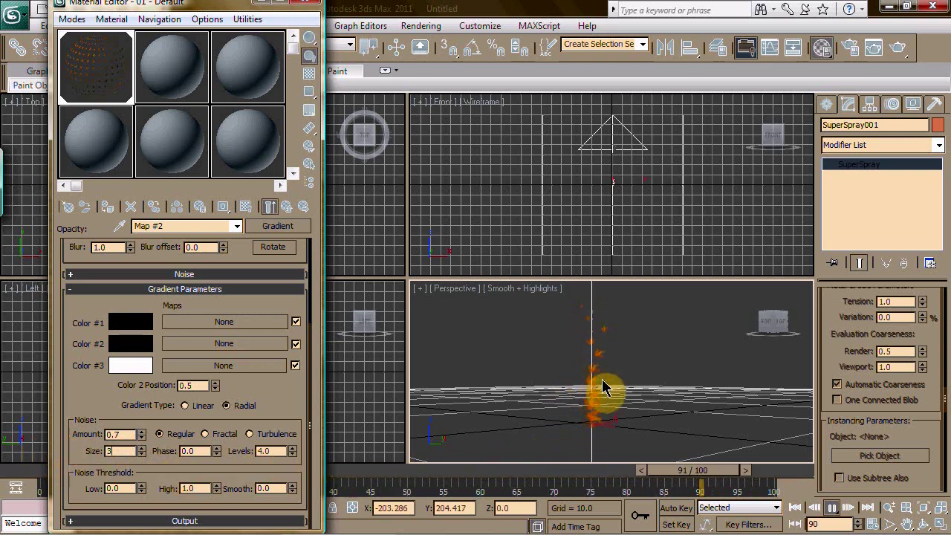
key("alt+w")
left_click(889, 507)
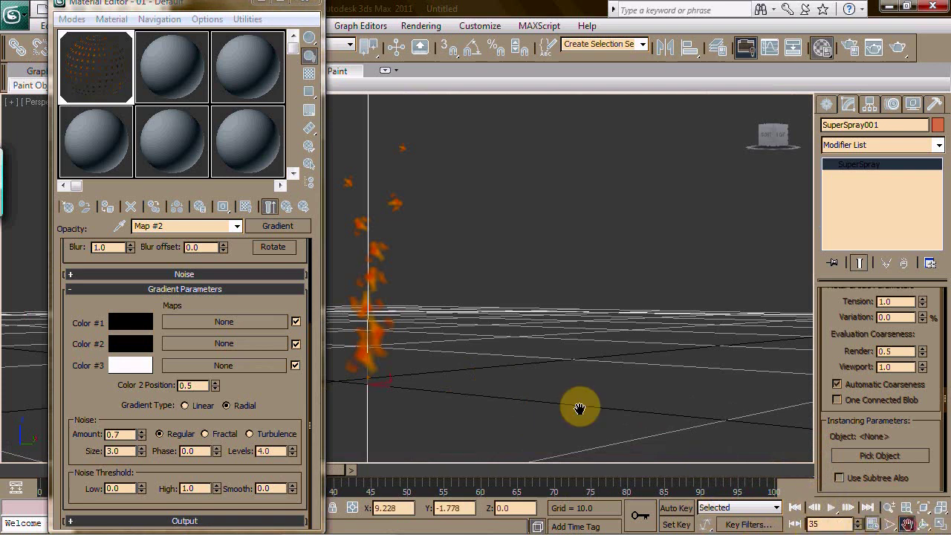
Reframe the fire, play the animation, and raise noise Size to 5.0
left_click_drag(580, 408, 647, 378)
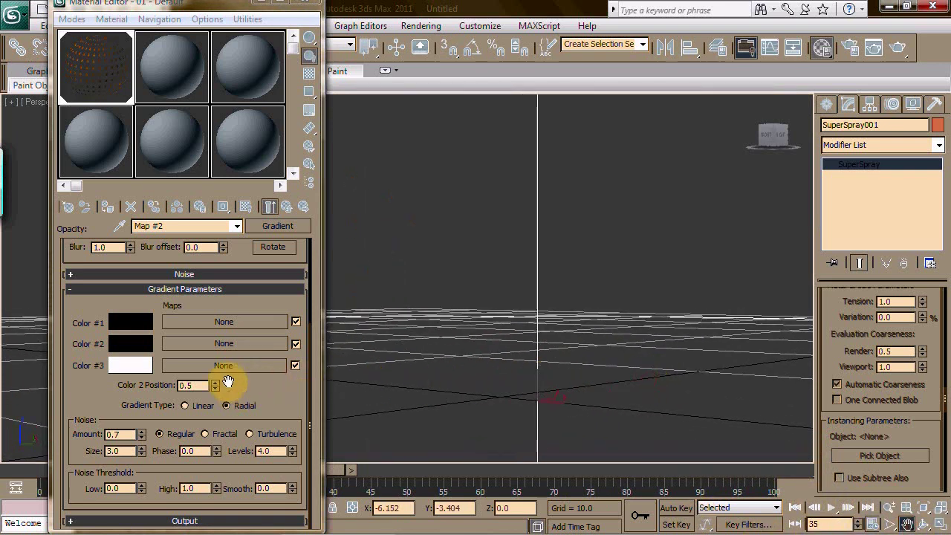
left_click(832, 508)
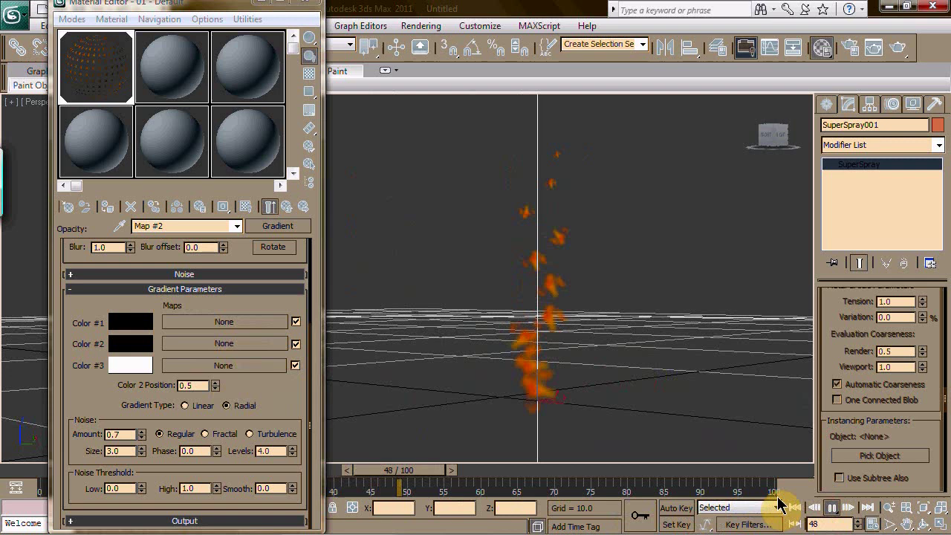
left_click(140, 448)
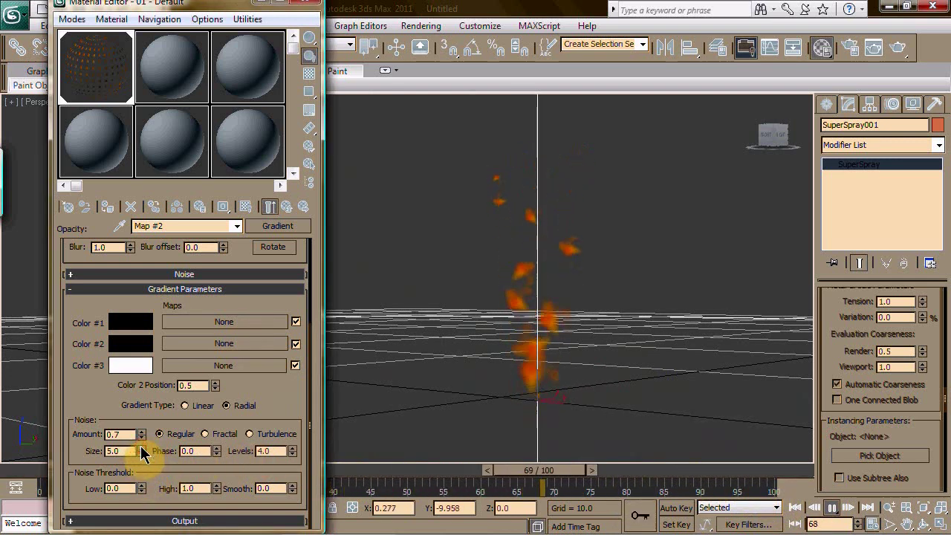
Enter 0.5 for the noise threshold and bring the gradient's noise Size back to 3.0
left_click(112, 489)
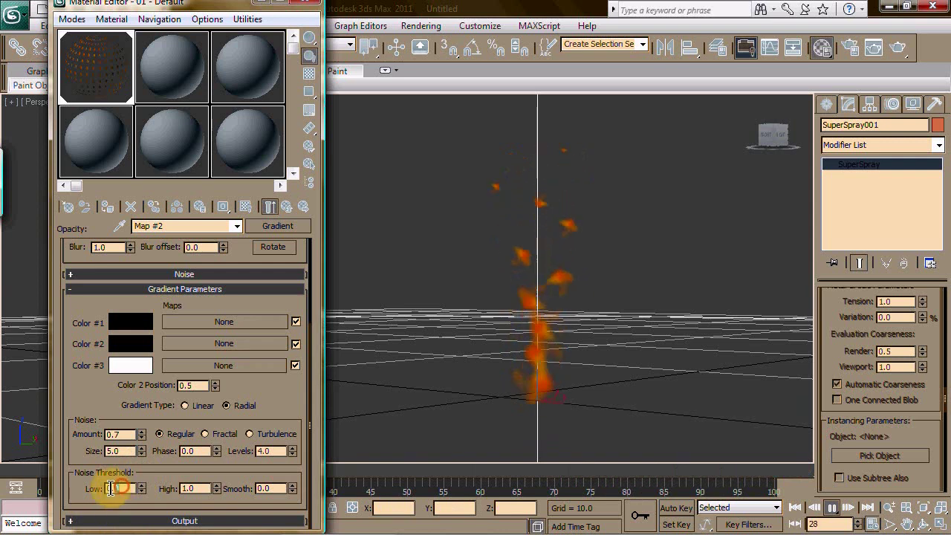
type(".")
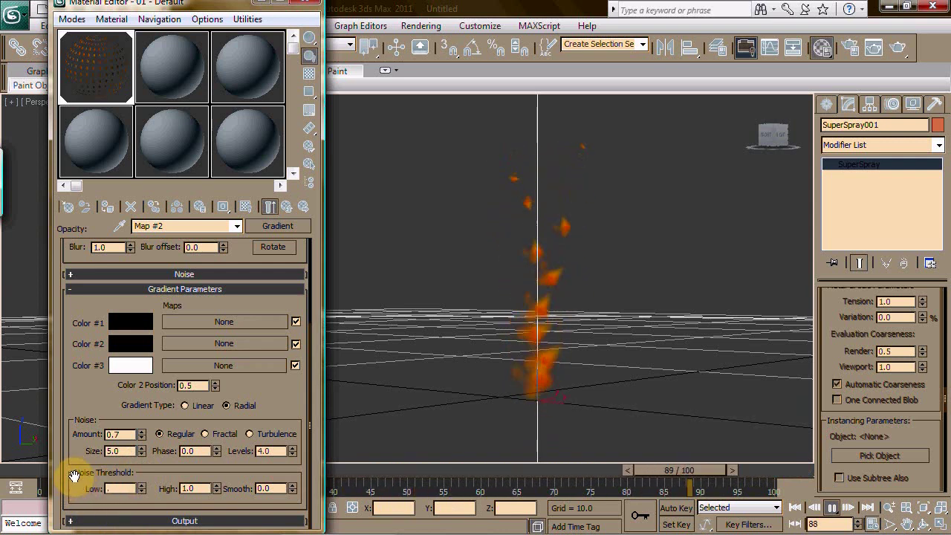
type("5")
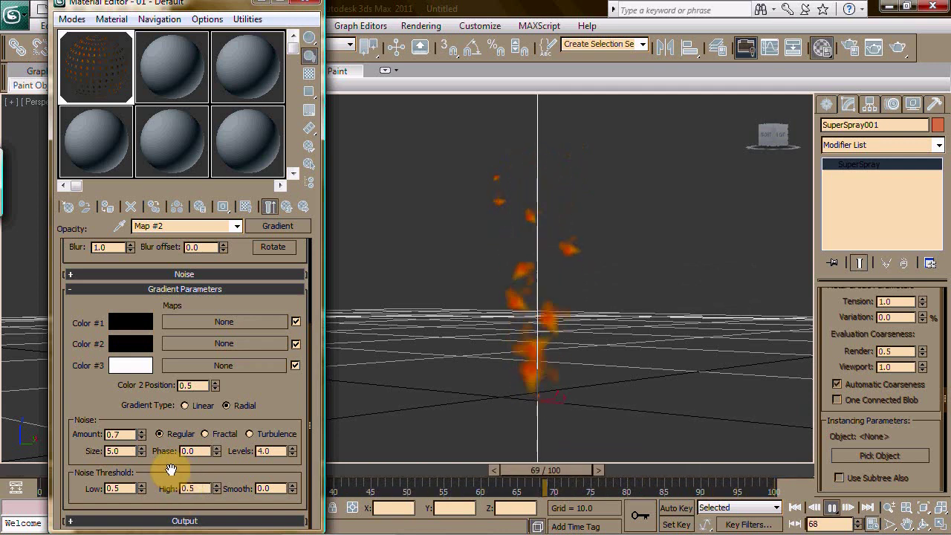
left_click_drag(142, 451, 87, 451)
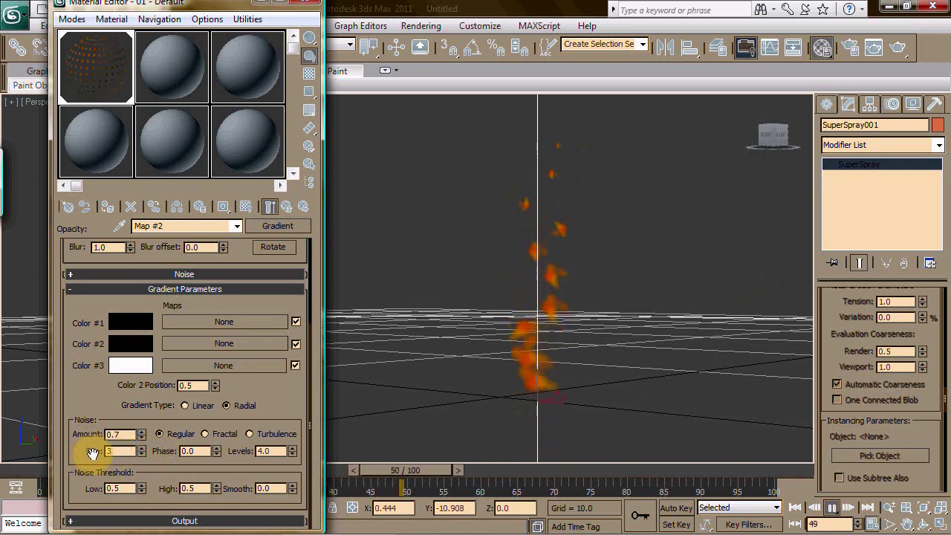
key("Return")
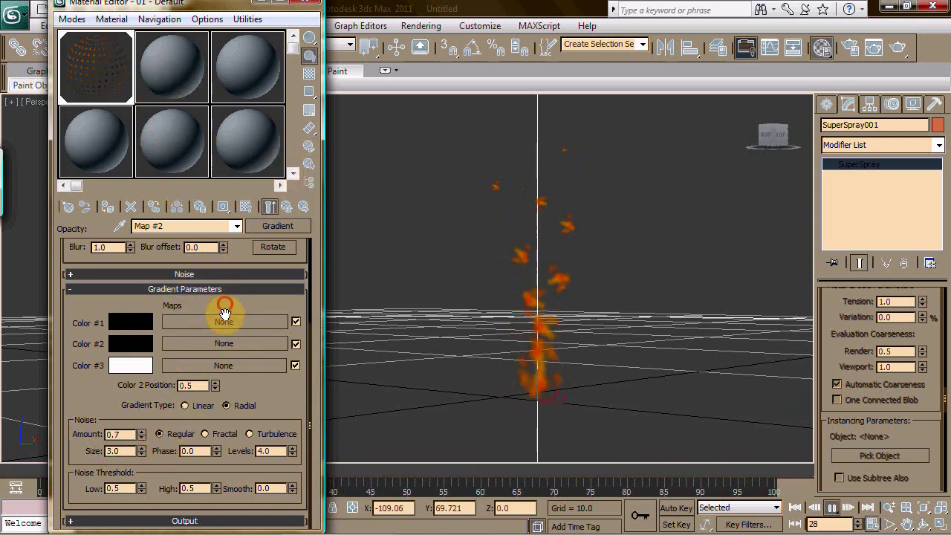
left_click_drag(223, 312, 233, 443)
Go up to material 01 - Default and raise SuperSpray001's Particle Size to 3.0
left_click(231, 227)
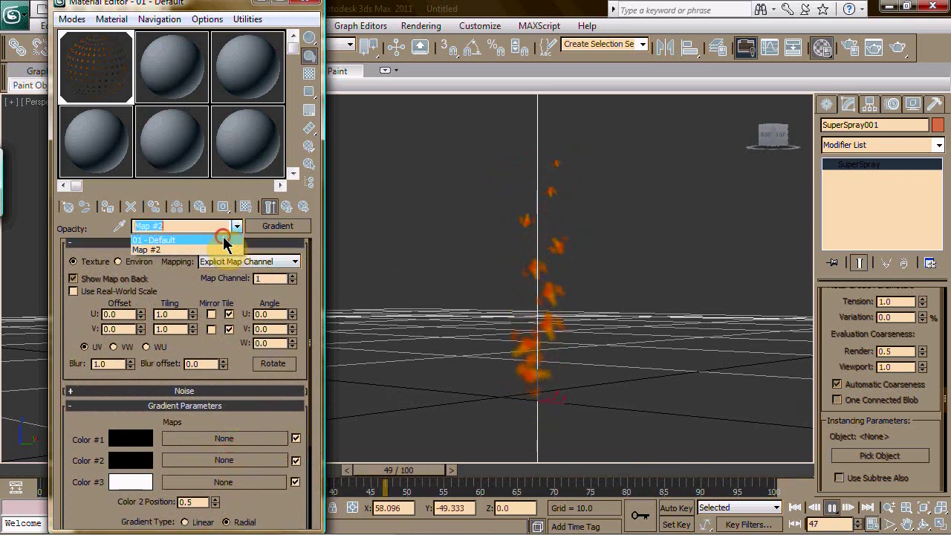
left_click(230, 245)
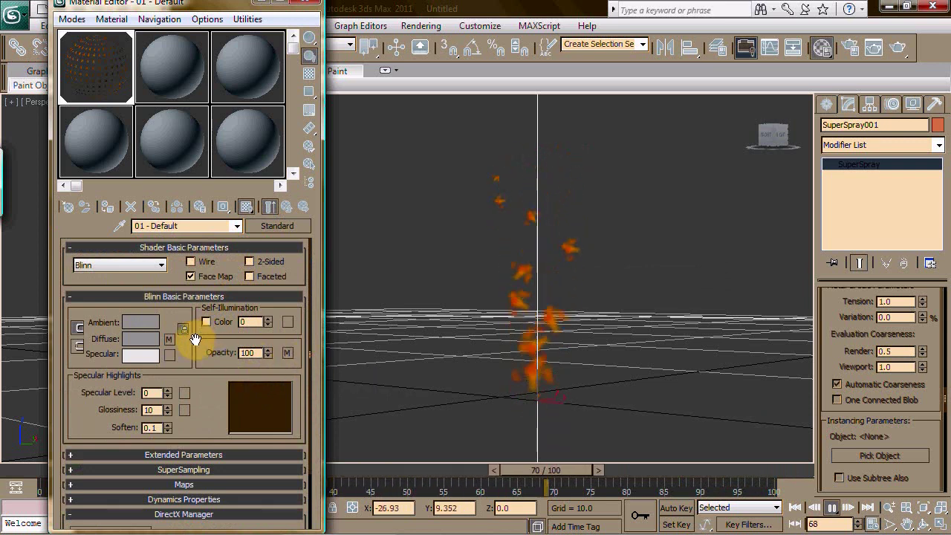
left_click_drag(832, 312, 832, 493)
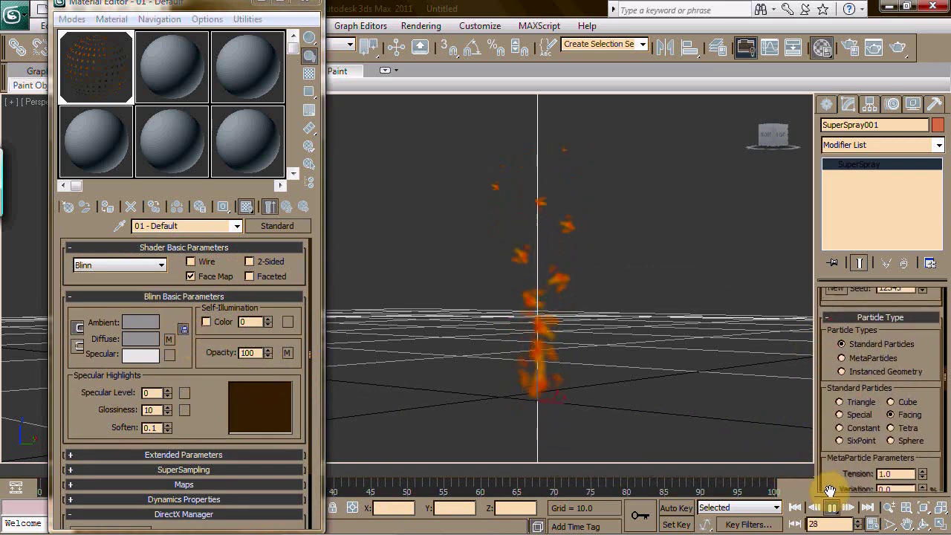
left_click_drag(834, 403, 849, 516)
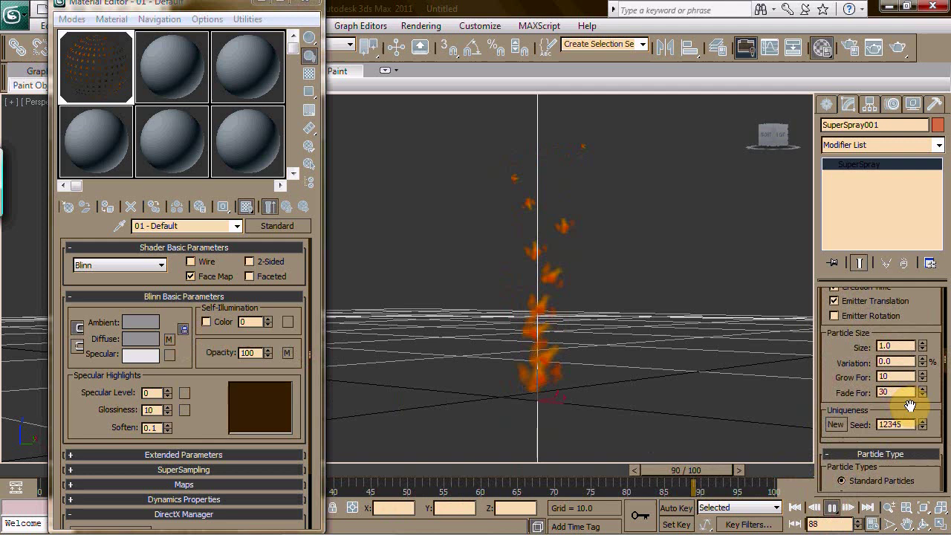
left_click(922, 342)
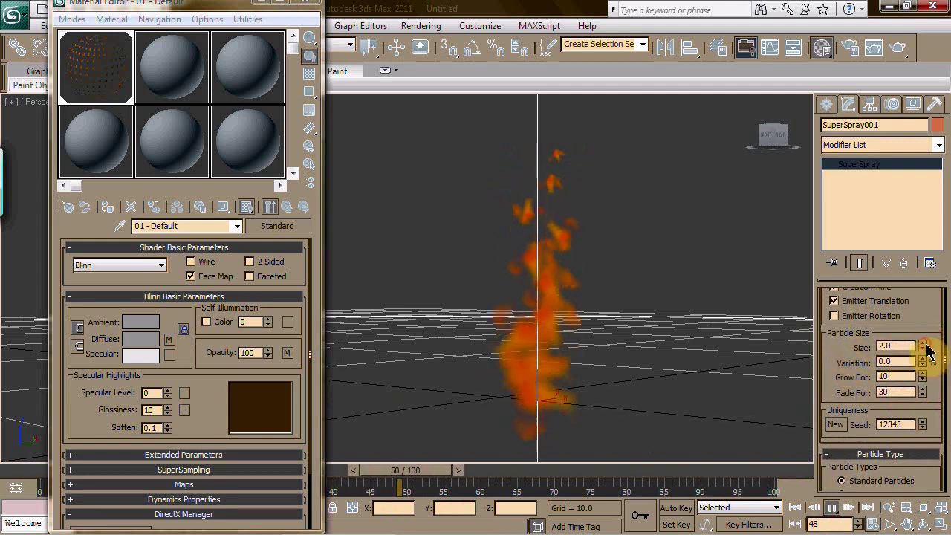
left_click(924, 345)
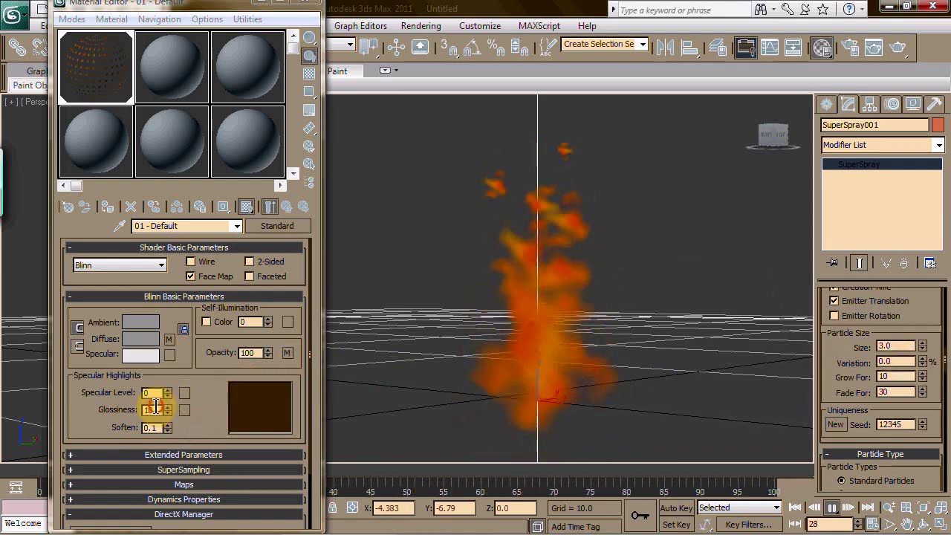
Return to the opacity Gradient map (Map #2) settings in the Material Editor
left_click_drag(154, 408, 120, 401)
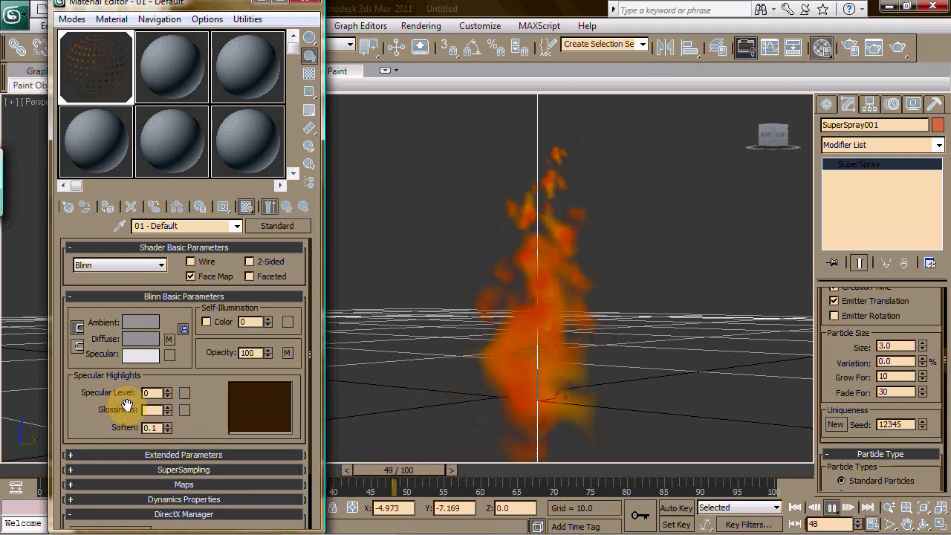
left_click_drag(128, 405, 117, 312)
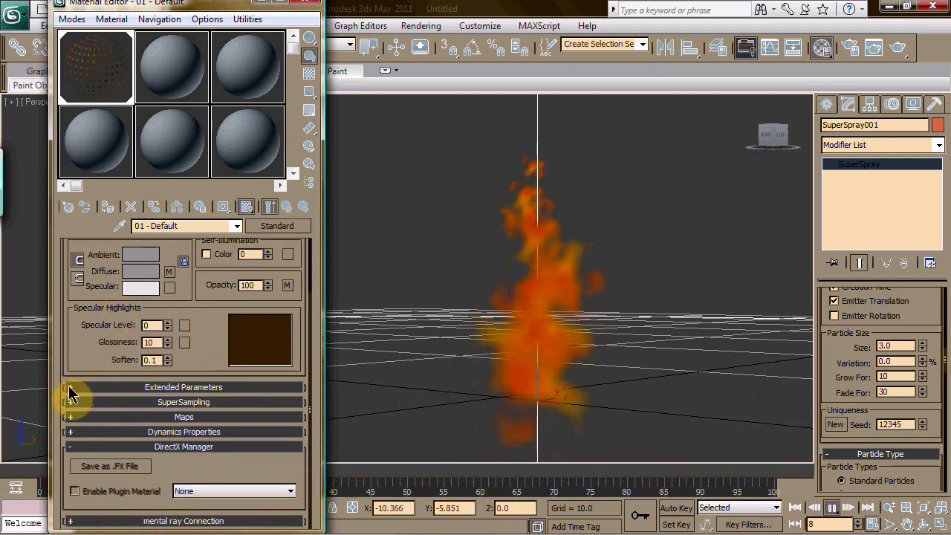
scroll(85, 339, "up", 3)
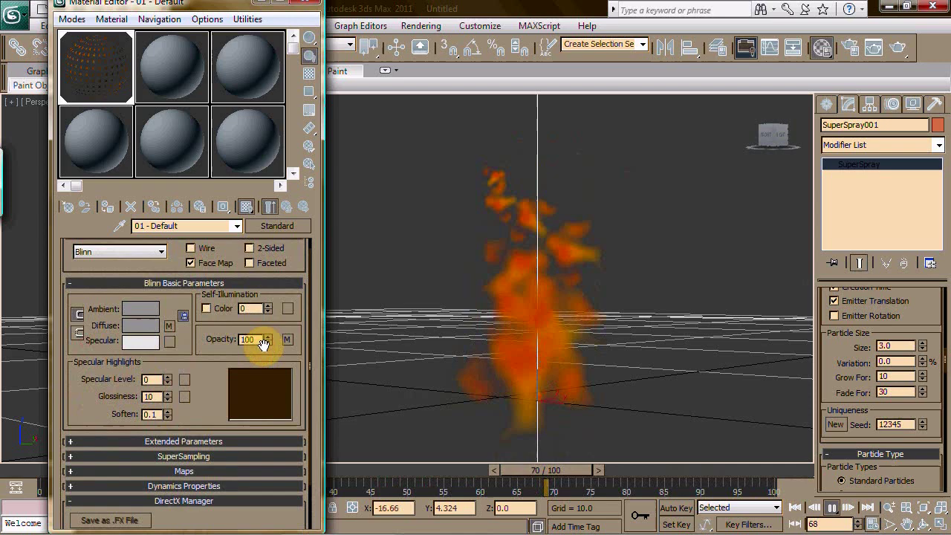
left_click(287, 339)
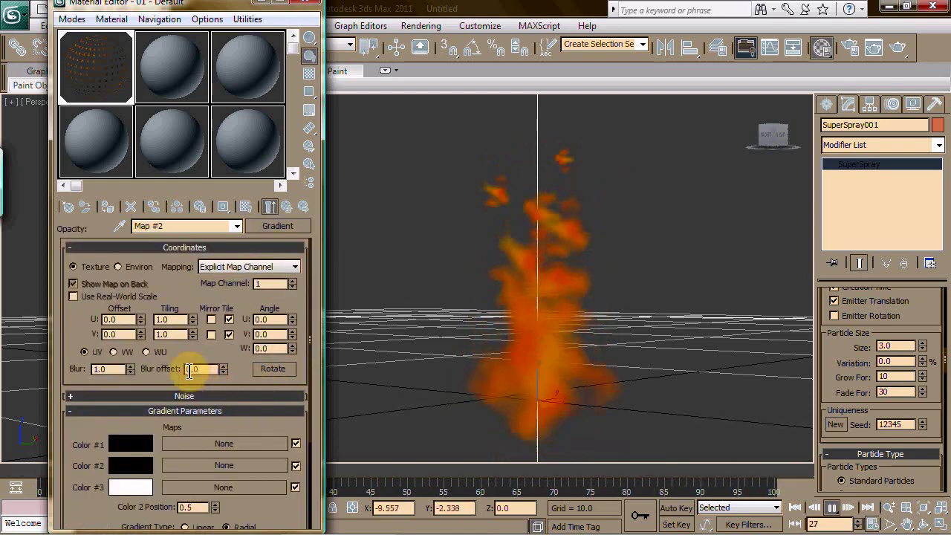
Try a noise Size of 2.0 on the opacity gradient, then return it to 3.0
left_click_drag(116, 427, 121, 310)
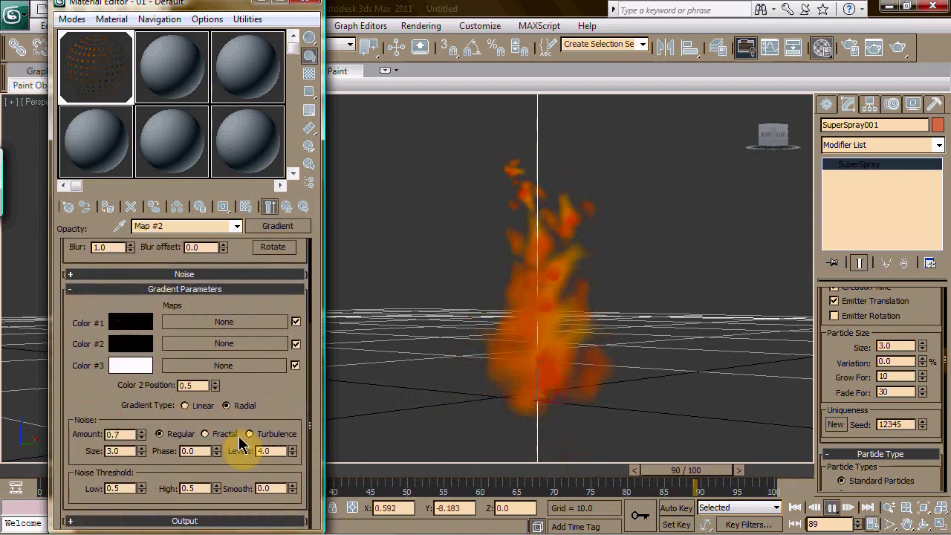
left_click(142, 454)
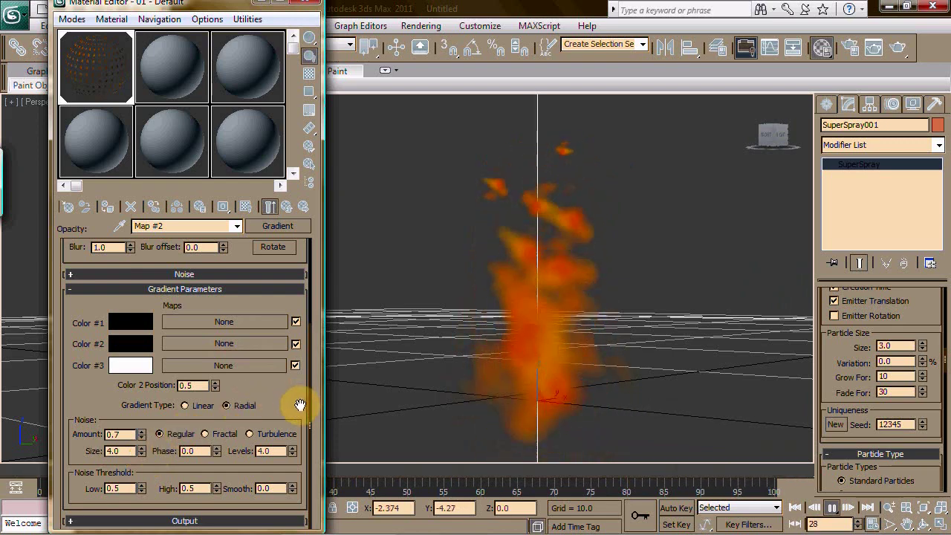
left_click(141, 454)
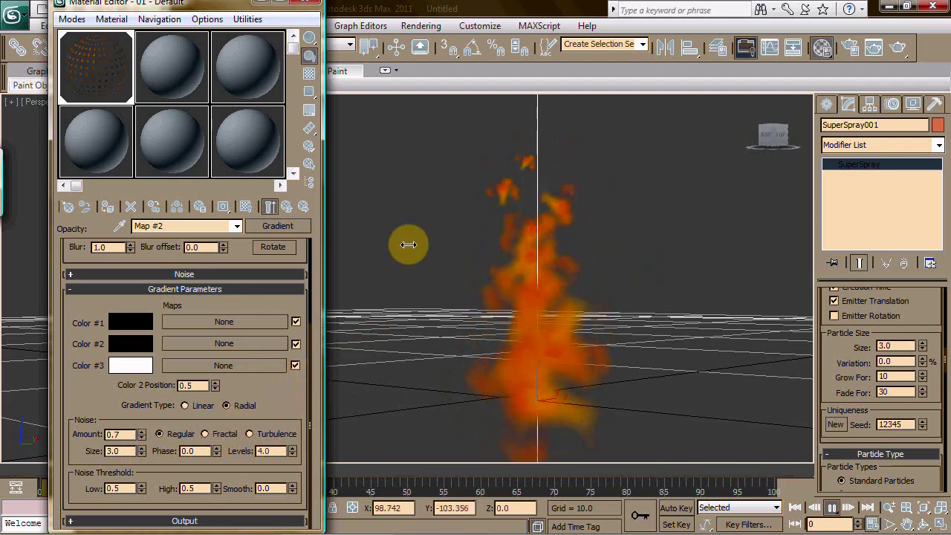
Close the Material Editor and pan the view so the fire sits left of centre
left_click(311, 5)
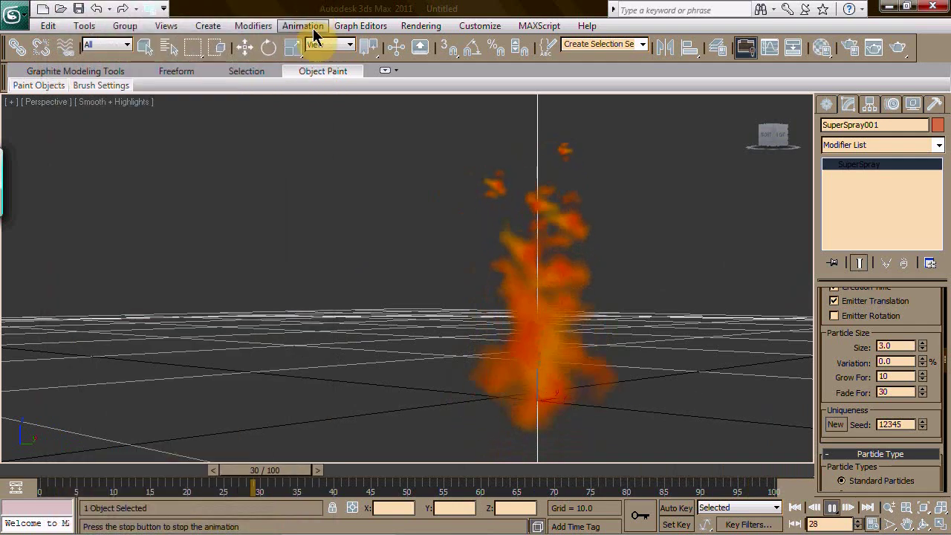
left_click(908, 524)
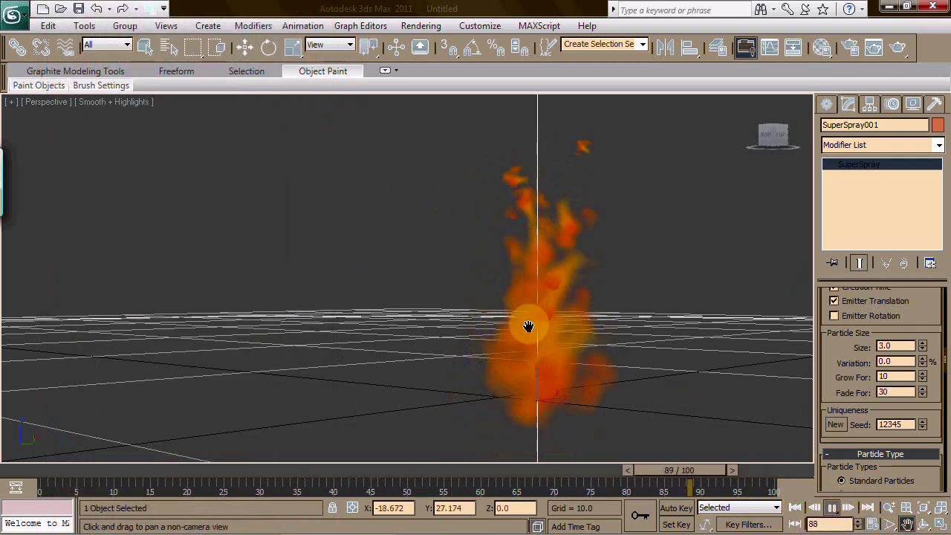
left_click_drag(527, 329, 387, 335)
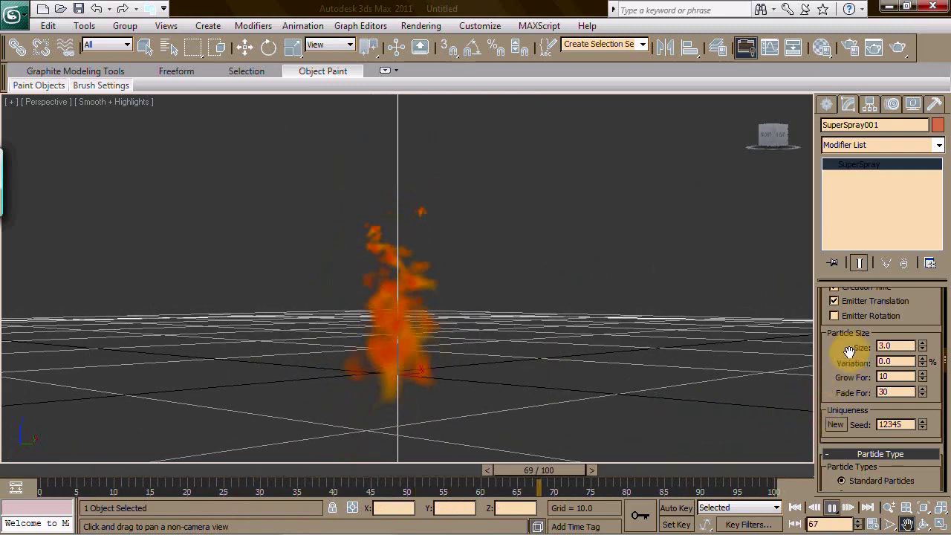
Try Particle Size 5.0, then settle SuperSpray001's Particle Size at 4.0
left_click(923, 344)
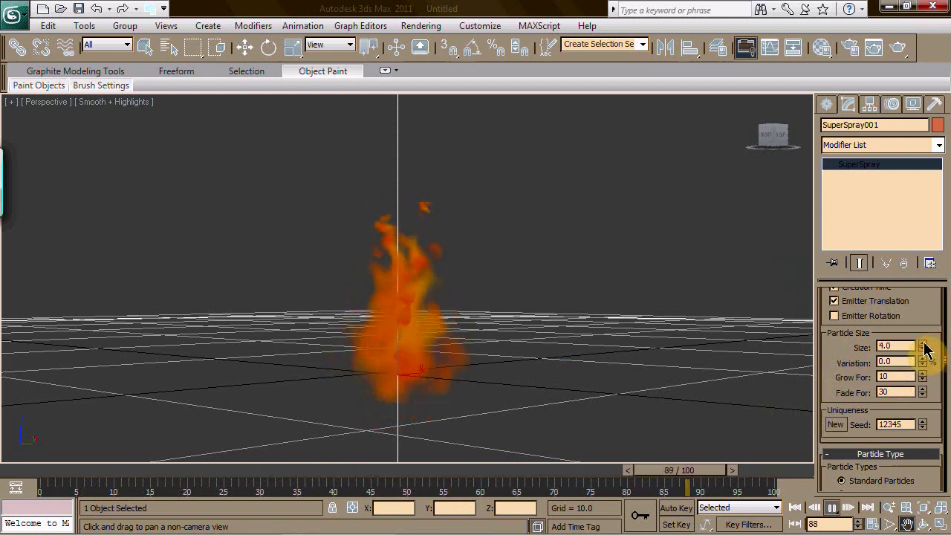
left_click(922, 343)
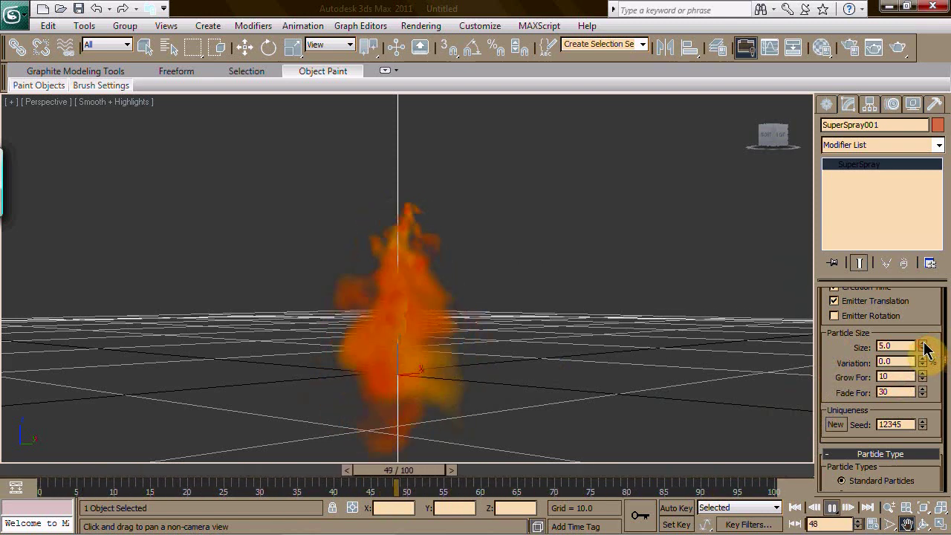
left_click(923, 349)
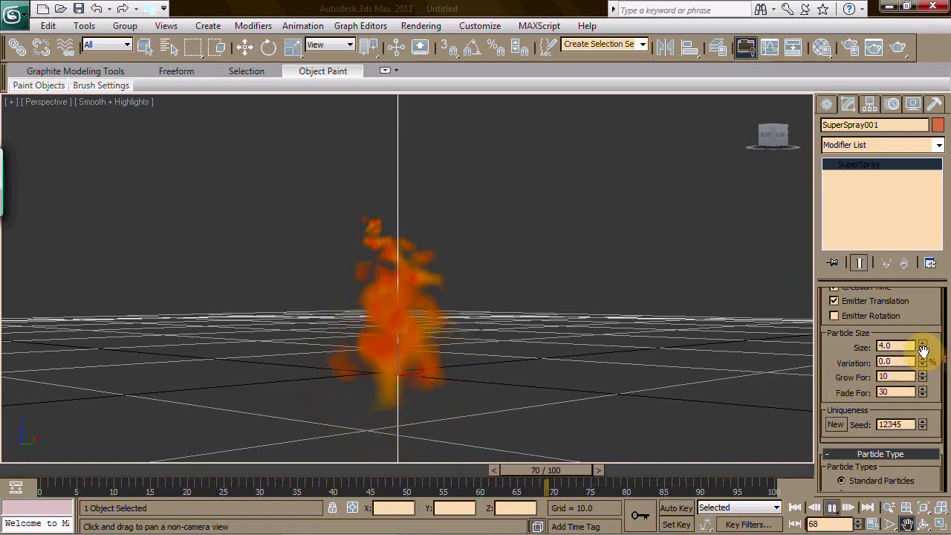
left_click(416, 25)
Open Video Post and cancel the Add Scene Event dialog without adding anything
left_click(493, 331)
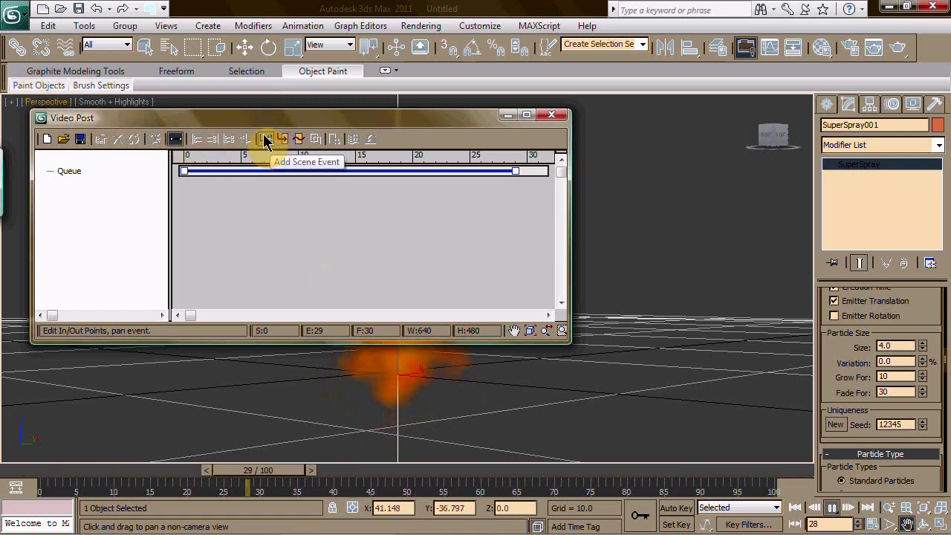
left_click(265, 140)
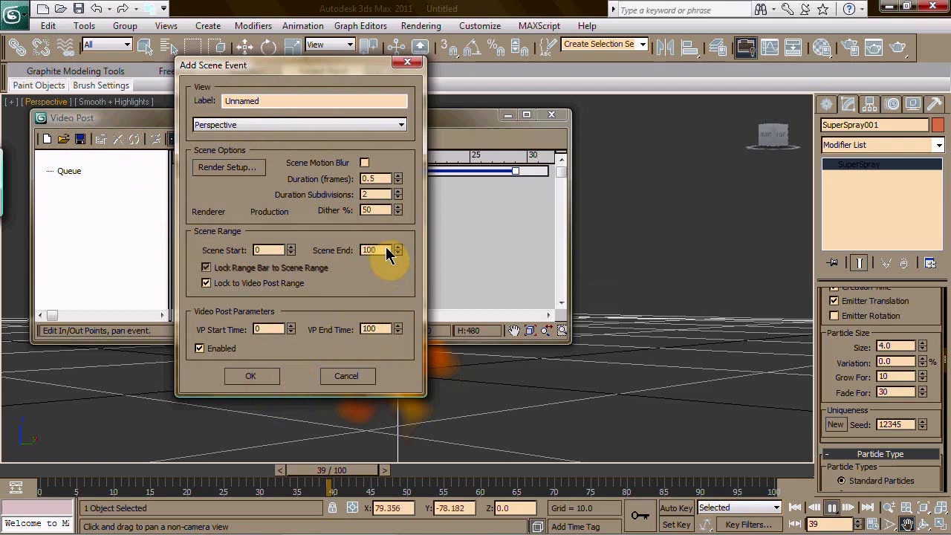
left_click(418, 64)
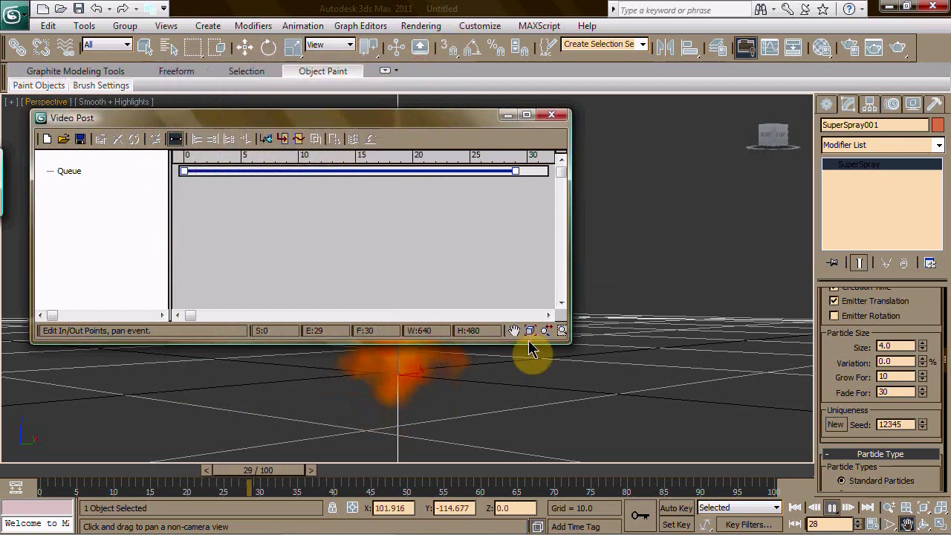
Set Animation Length to 500 in Time Configuration
left_click(876, 524)
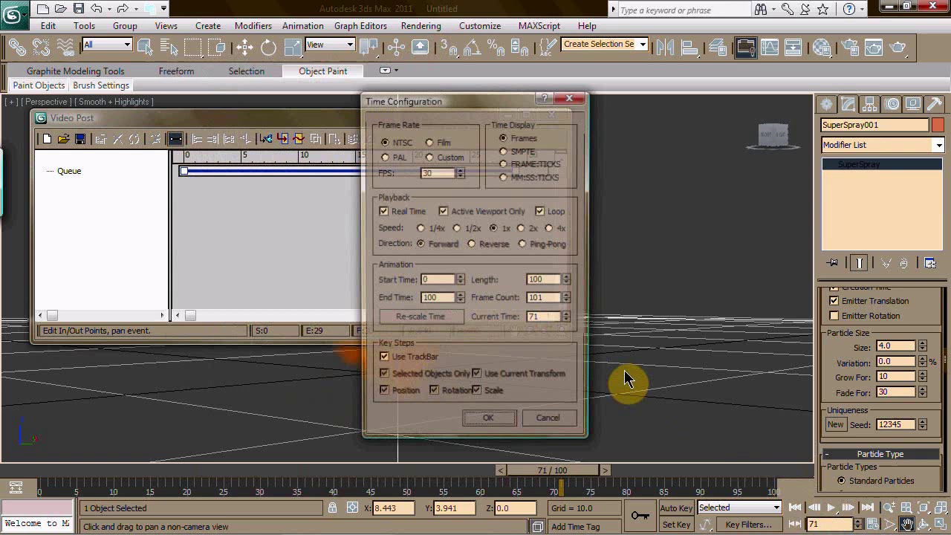
double_click(543, 280)
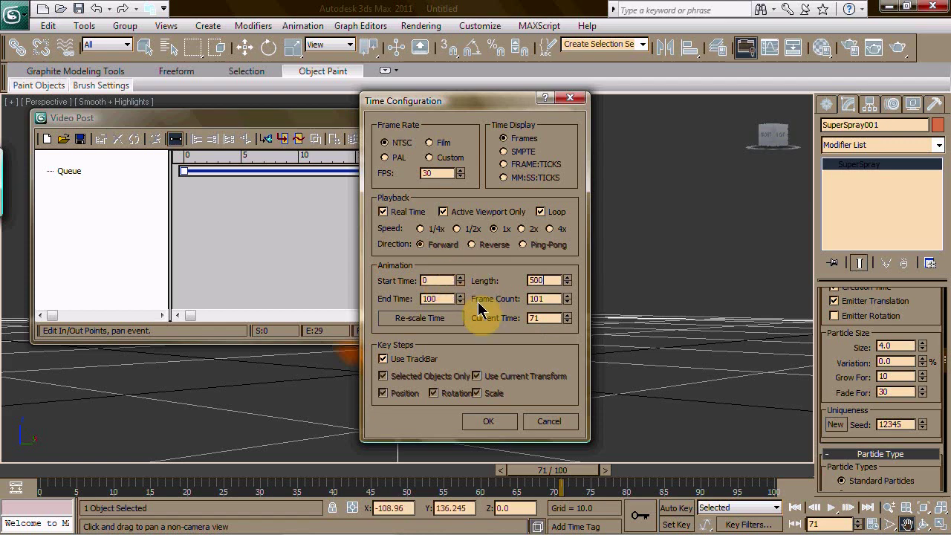
left_click(499, 420)
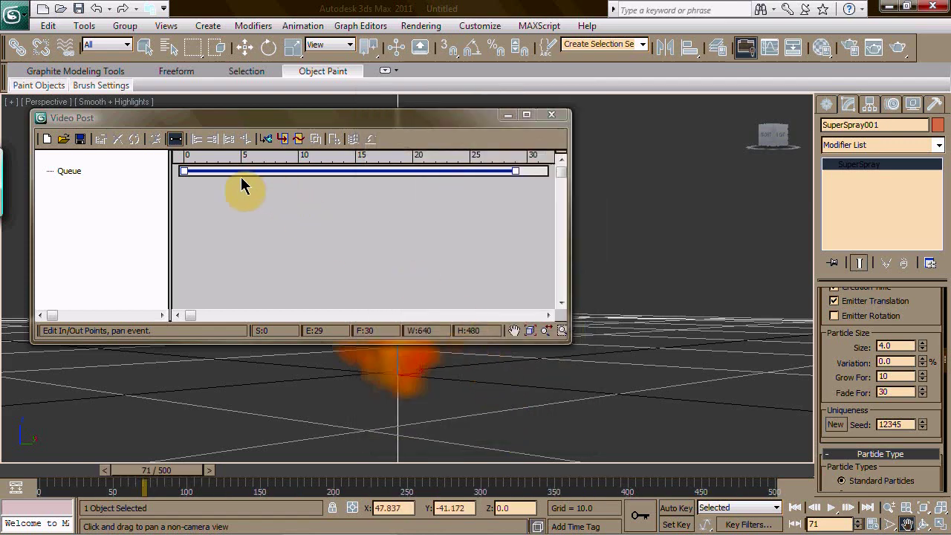
Add a Perspective scene event to Video Post with VP End Time 500
left_click(265, 139)
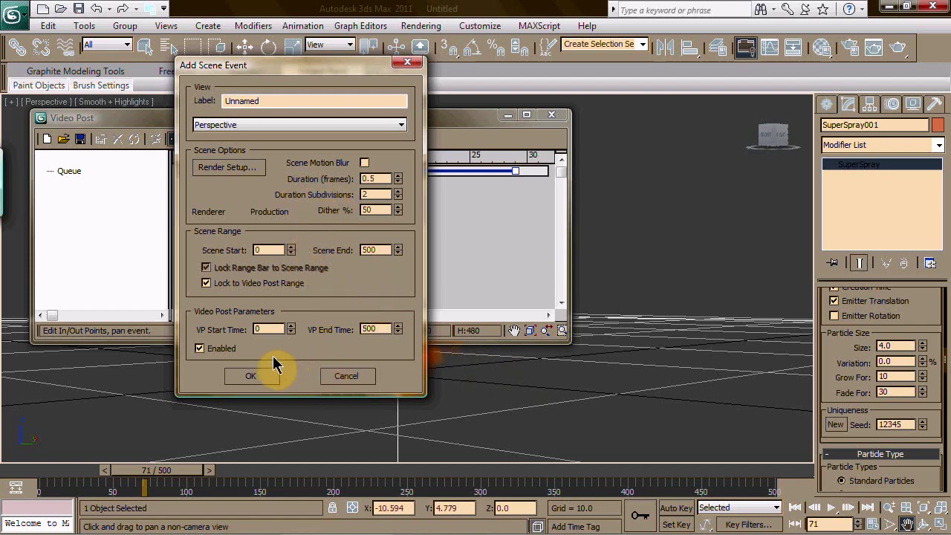
left_click(250, 378)
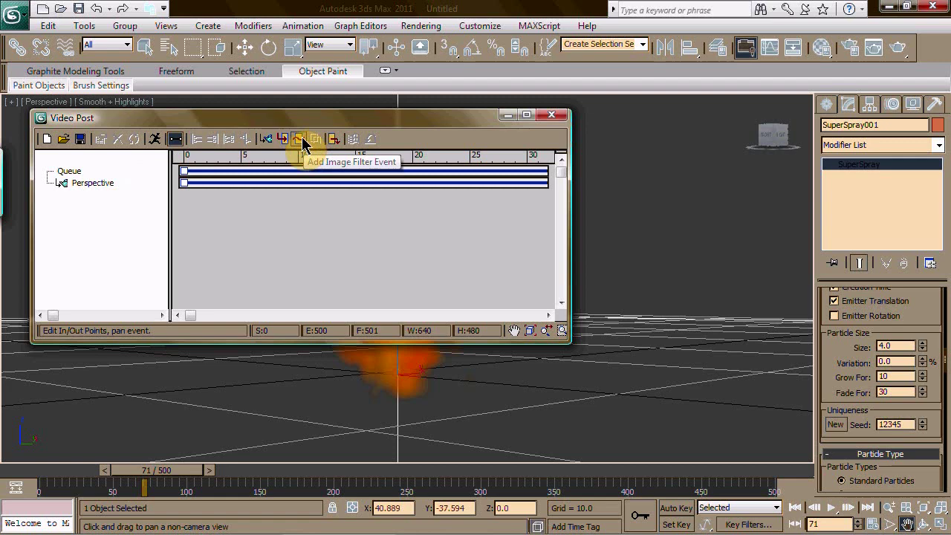
Add a Lens Effects Glow image filter event after the Perspective scene
left_click(299, 139)
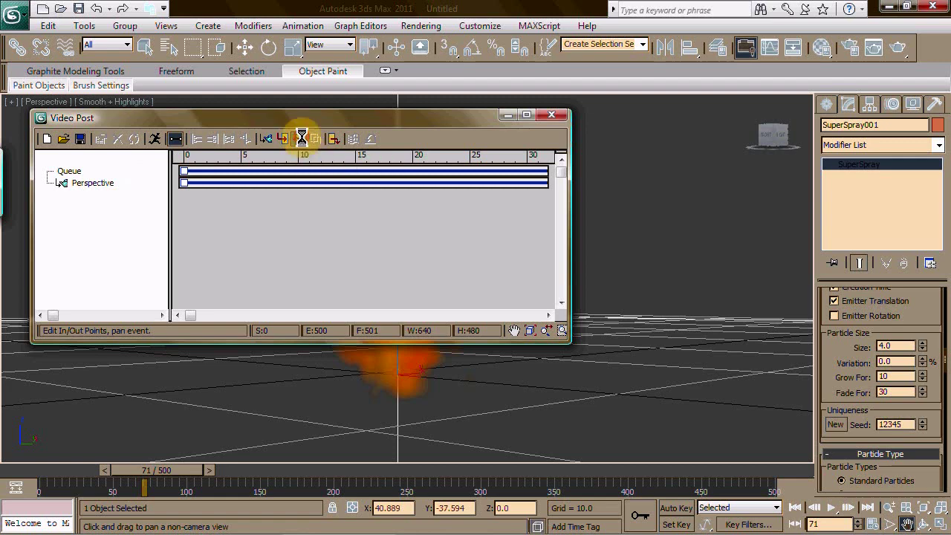
left_click(299, 158)
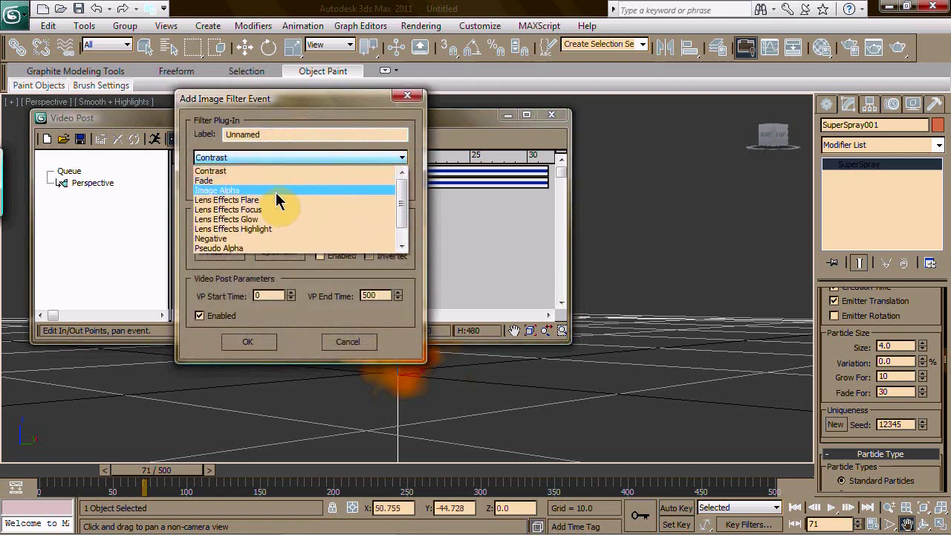
left_click(277, 220)
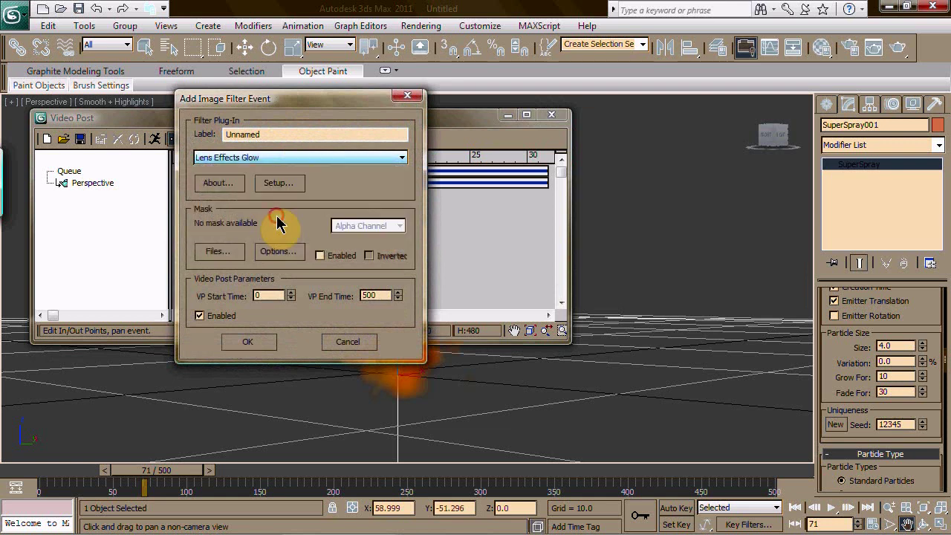
left_click(260, 344)
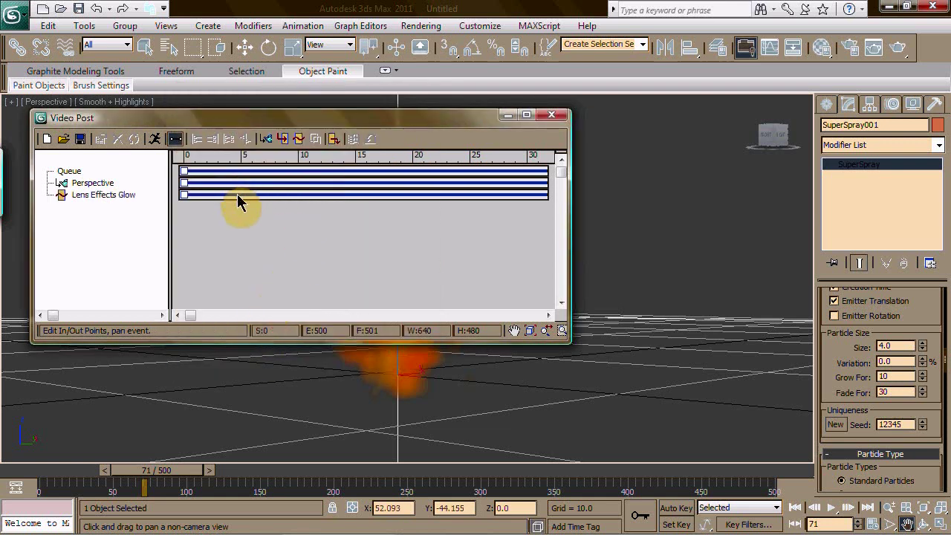
Add an image output event writing to Firetest.avi, overwriting the existing file with default AVI compression
left_click(334, 141)
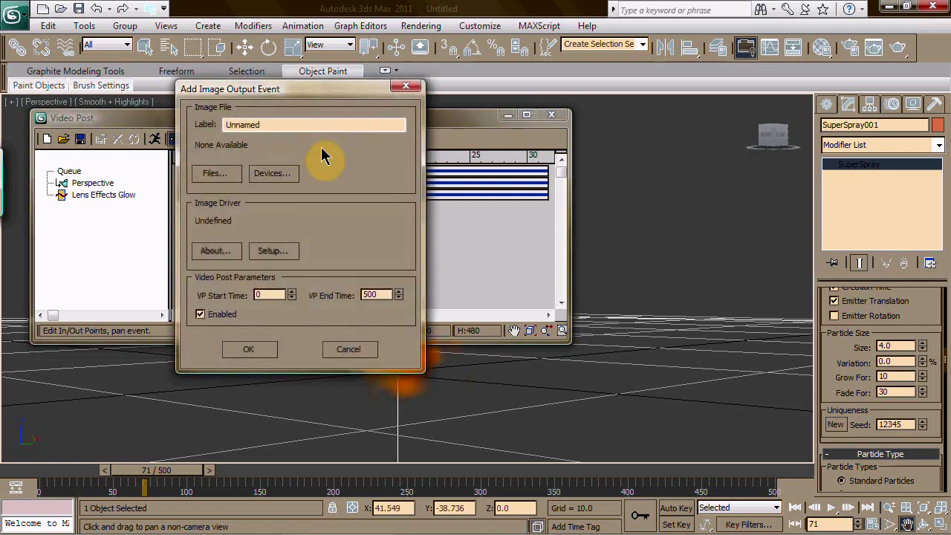
left_click(213, 173)
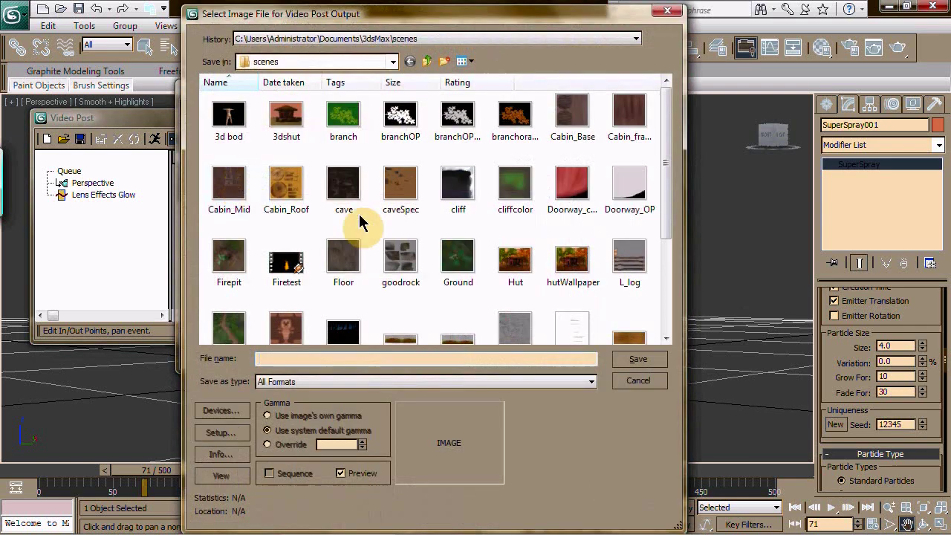
left_click_drag(664, 191, 671, 300)
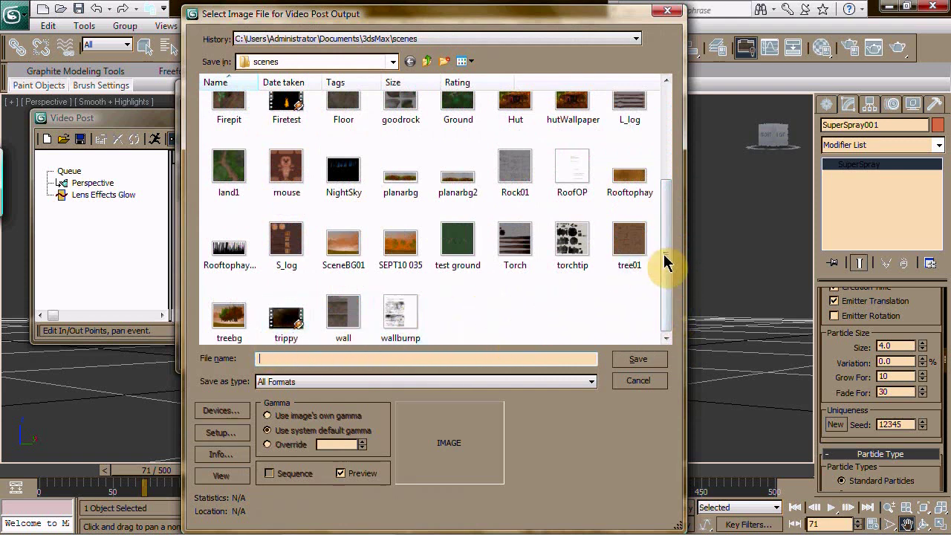
left_click_drag(664, 263, 664, 179)
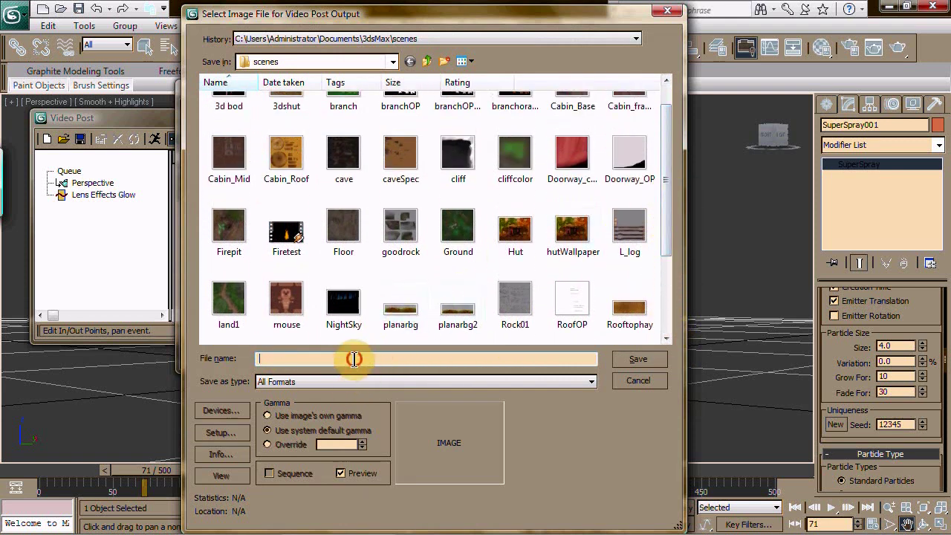
type("Fire")
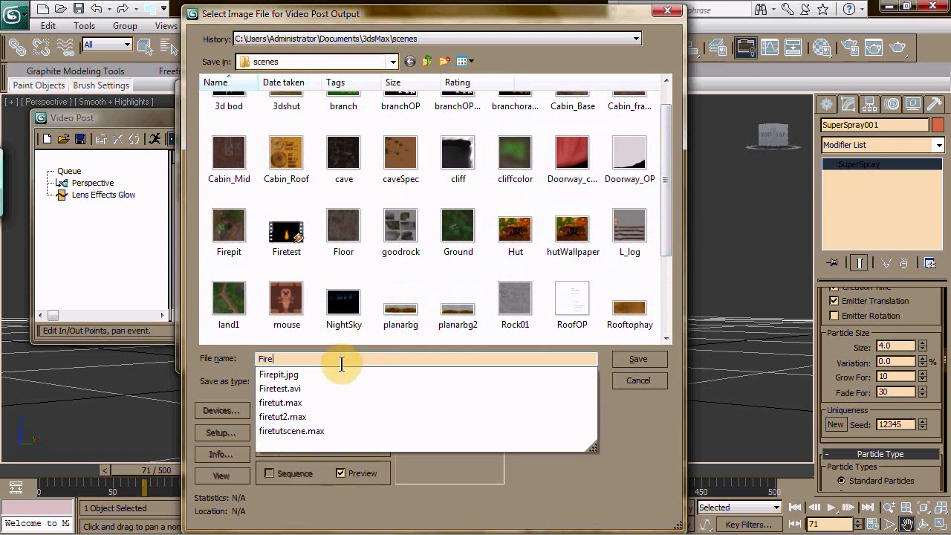
left_click(318, 389)
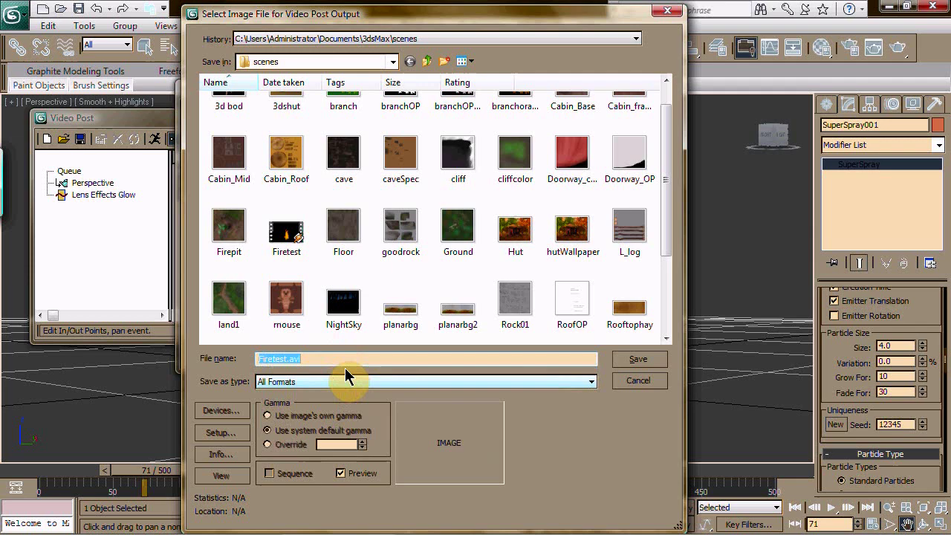
left_click(633, 361)
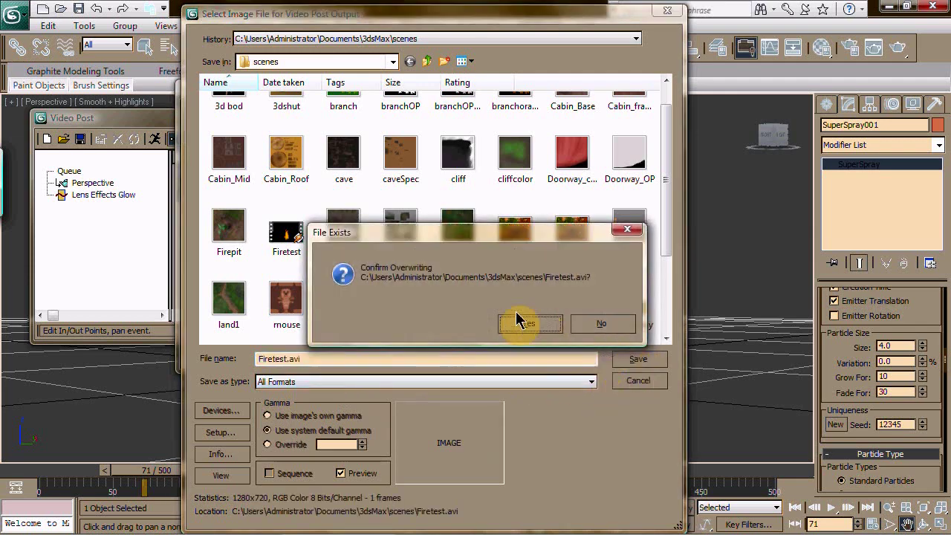
left_click(519, 321)
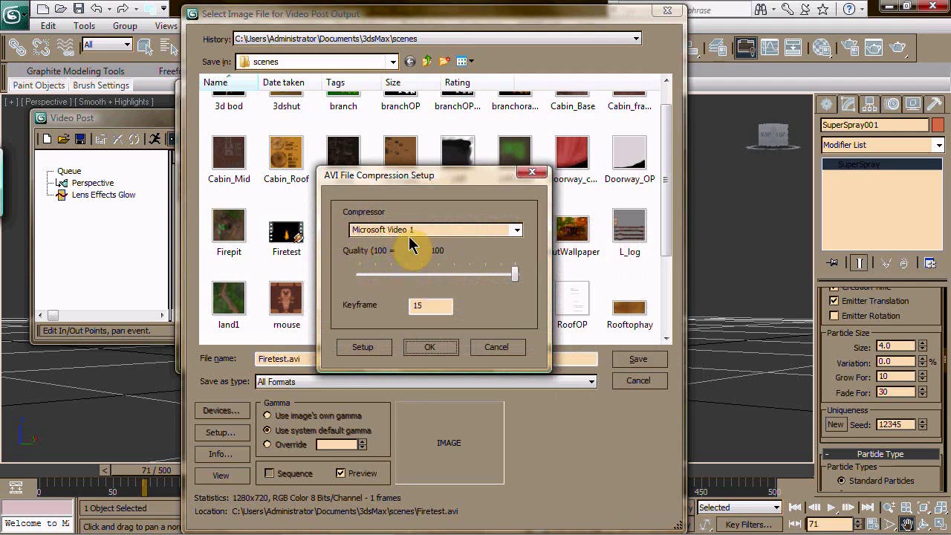
left_click(422, 348)
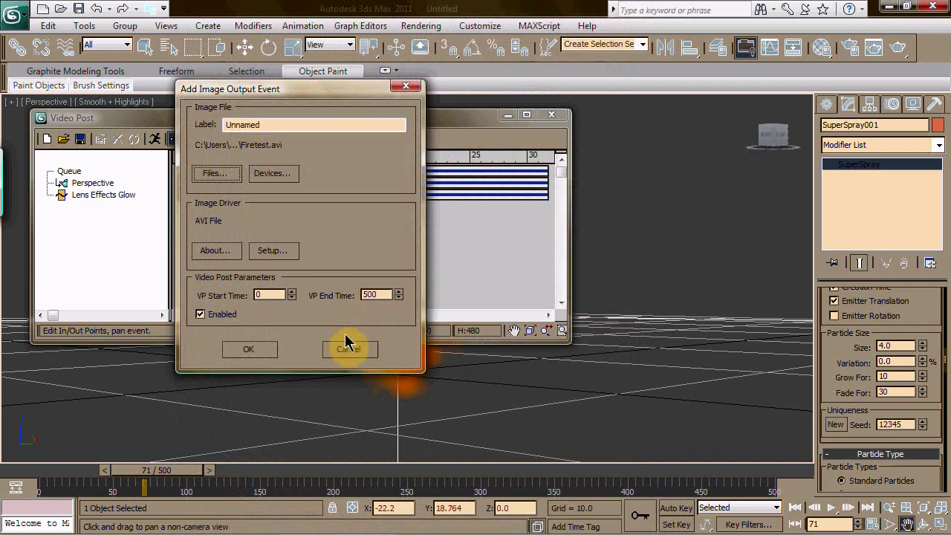
left_click(257, 349)
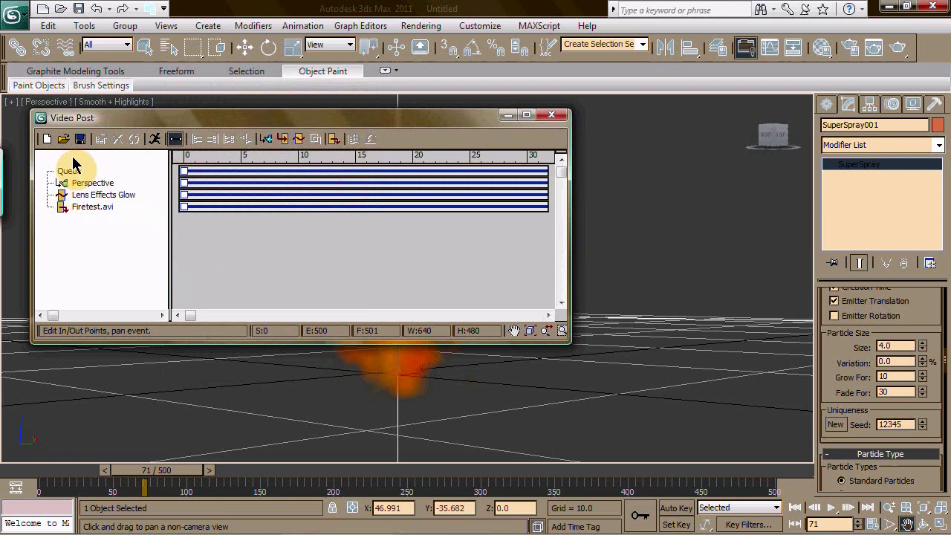
Check the Perspective, Lens Effects Glow and Firetest.avi events in the Video Post queue
left_click(79, 186)
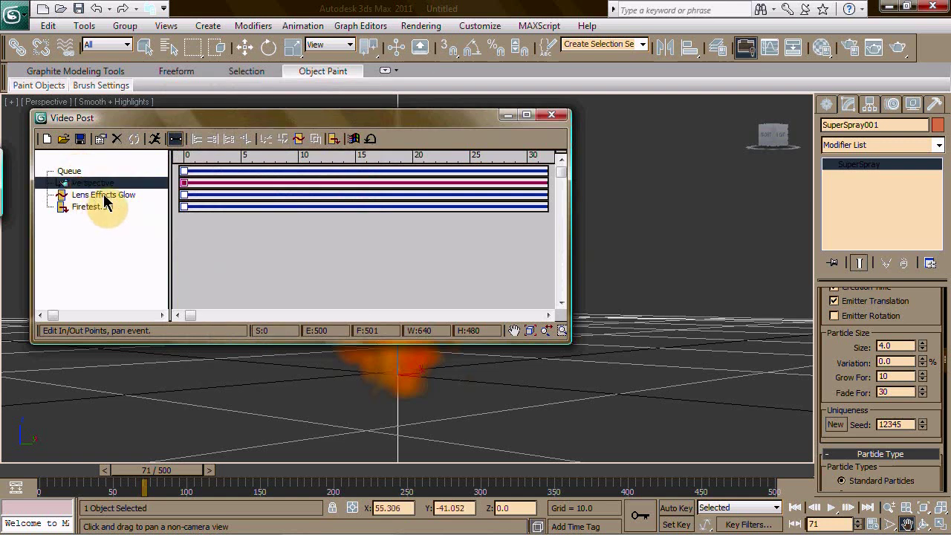
left_click(106, 195)
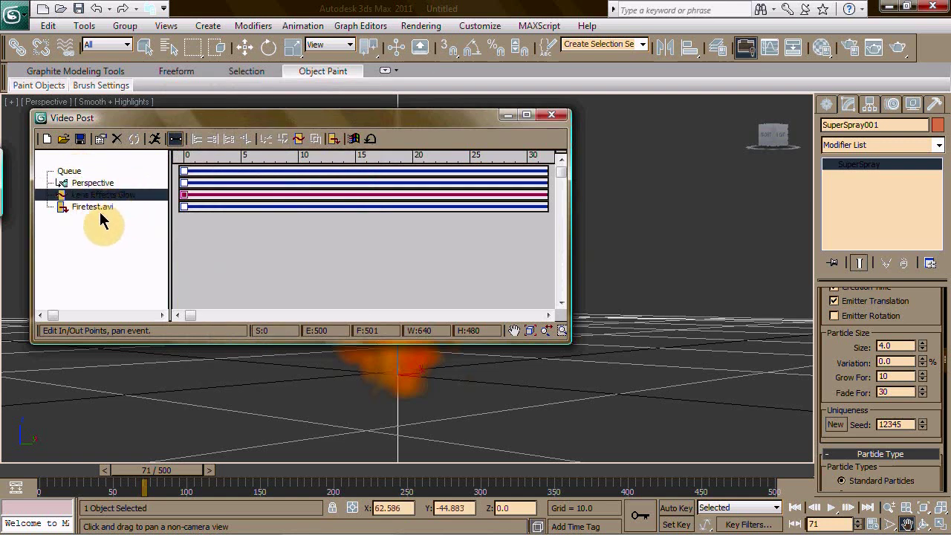
left_click(97, 208)
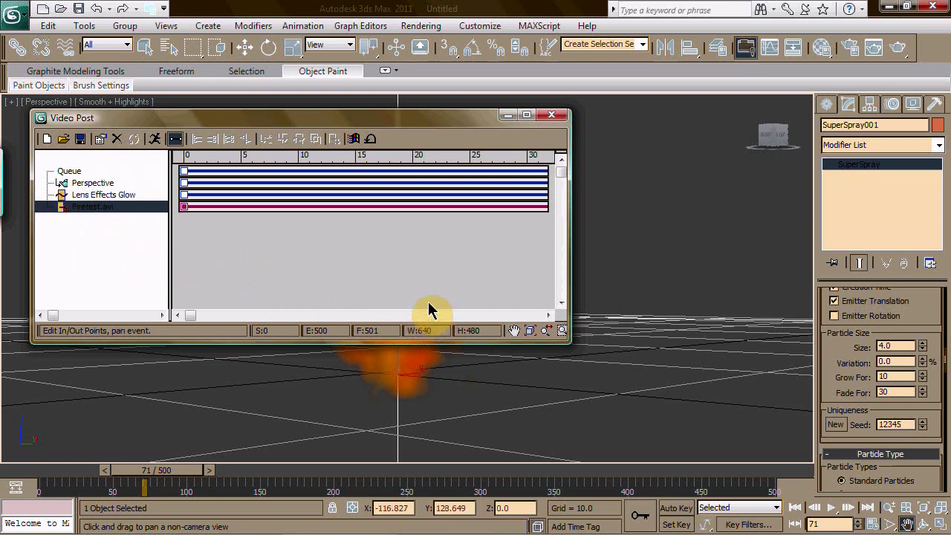
left_click(94, 196)
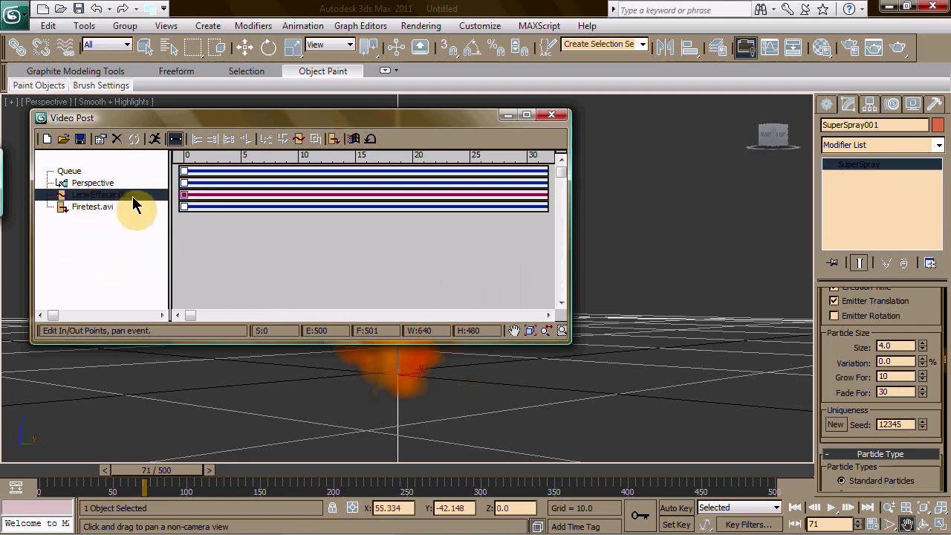
double_click(124, 196)
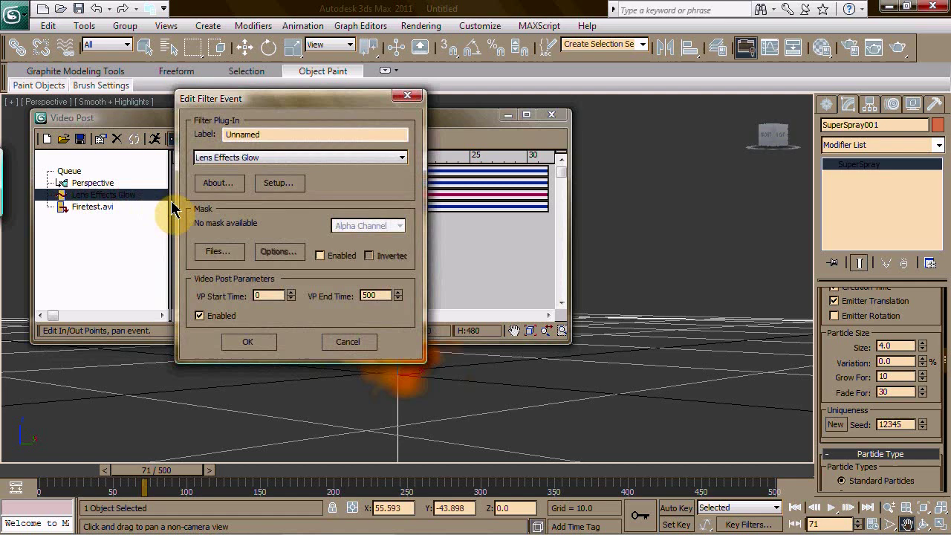
left_click(401, 97)
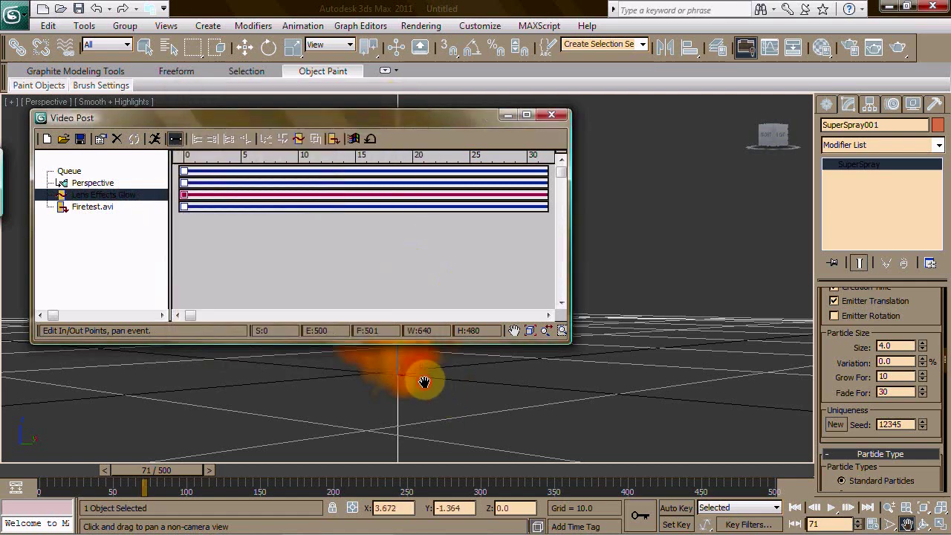
Set the SuperSpray emitter's G-Buffer Object ID to 2 in Object Properties
key("w")
left_click(510, 116)
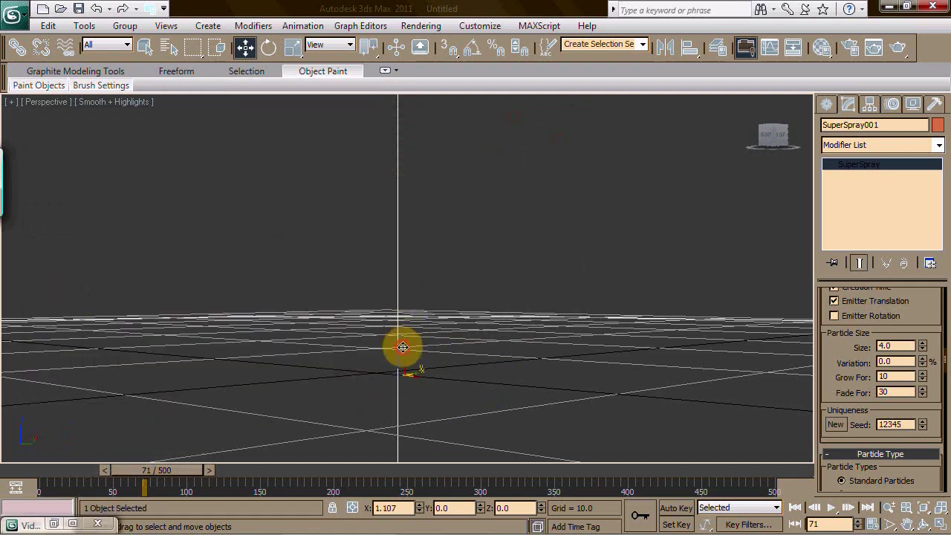
right_click(404, 345)
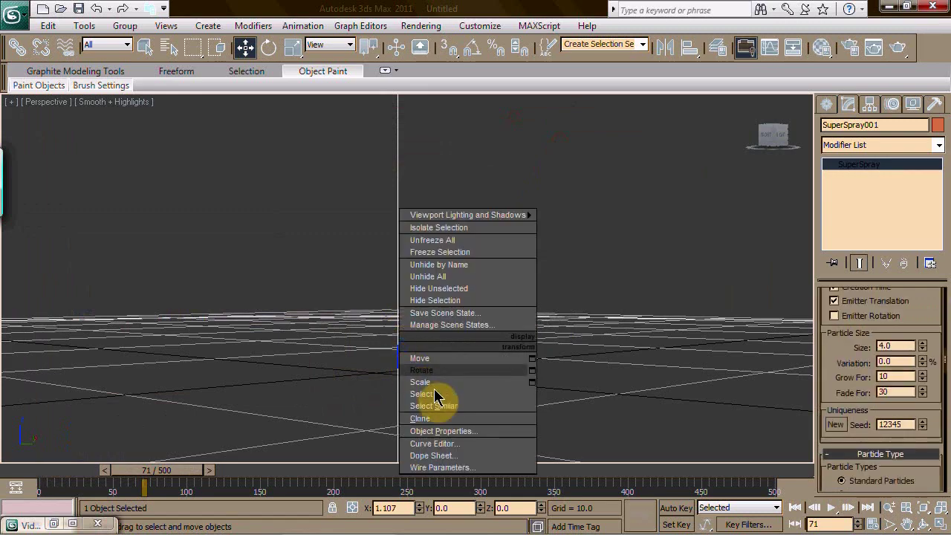
left_click(471, 465)
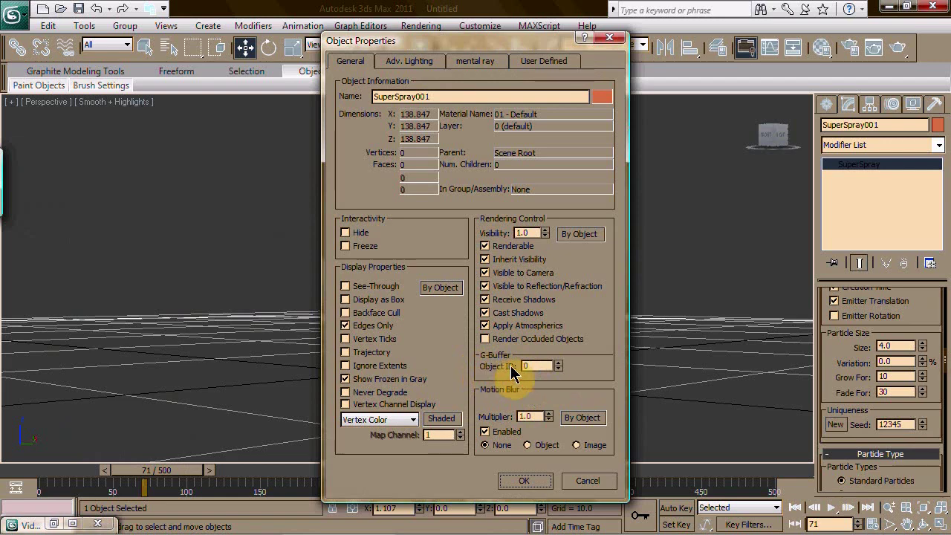
left_click(536, 481)
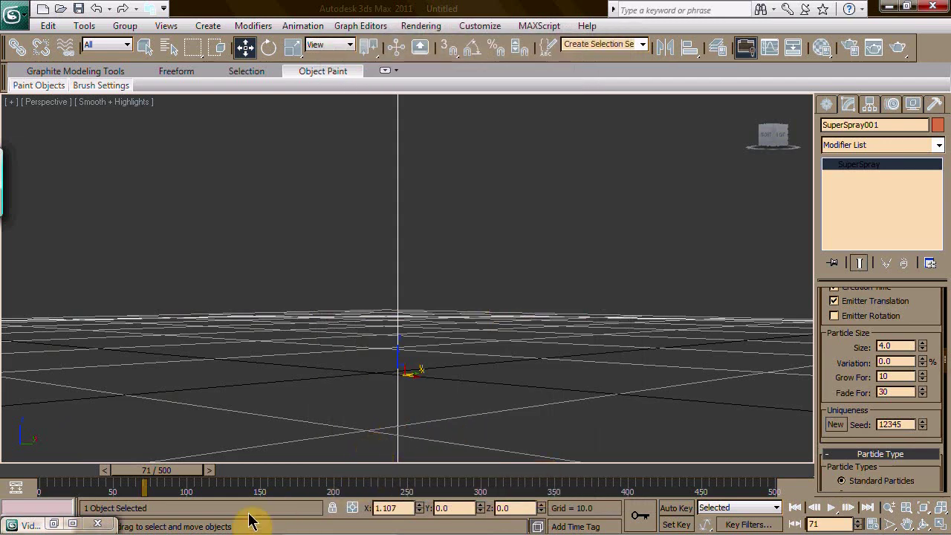
Reopen the Lens Effects Glow setup with a VP Queue preview of the scene
left_click(54, 524)
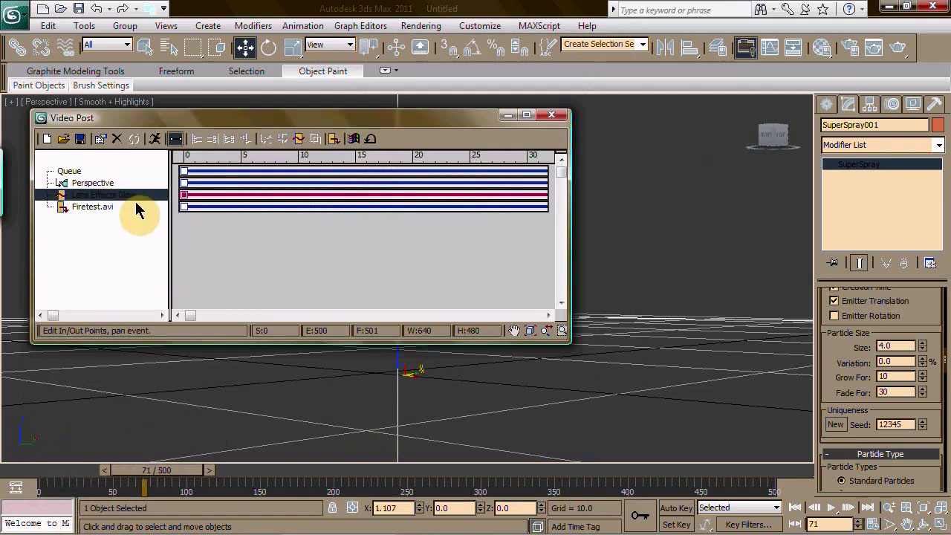
double_click(117, 193)
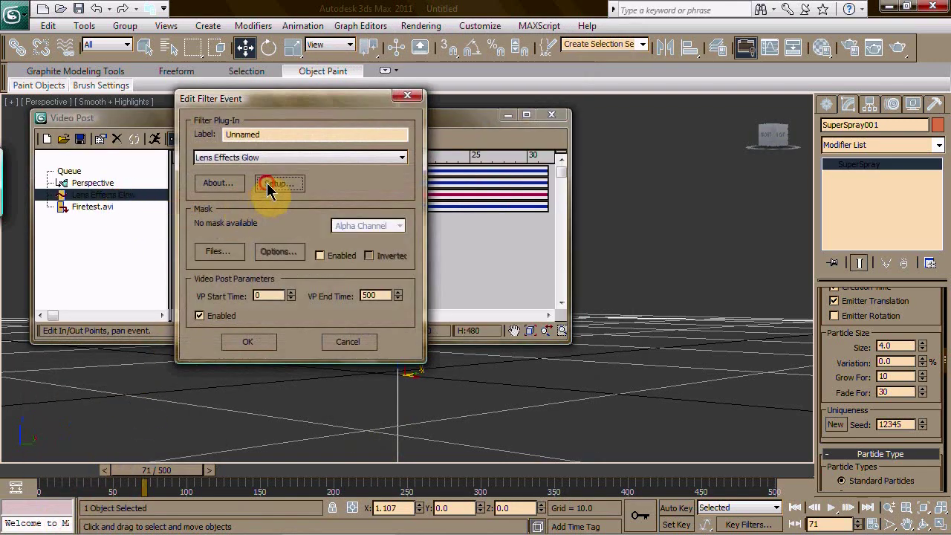
left_click(271, 186)
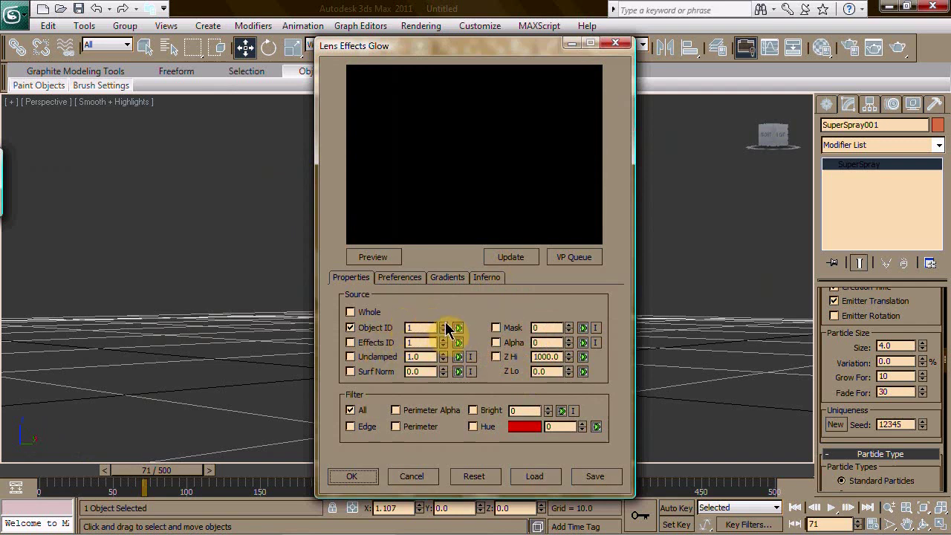
left_click(392, 257)
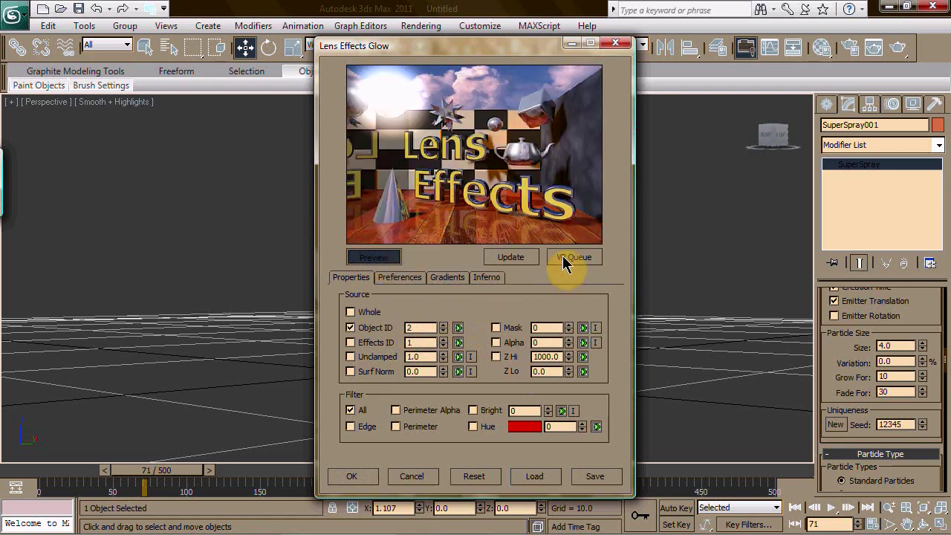
left_click(570, 257)
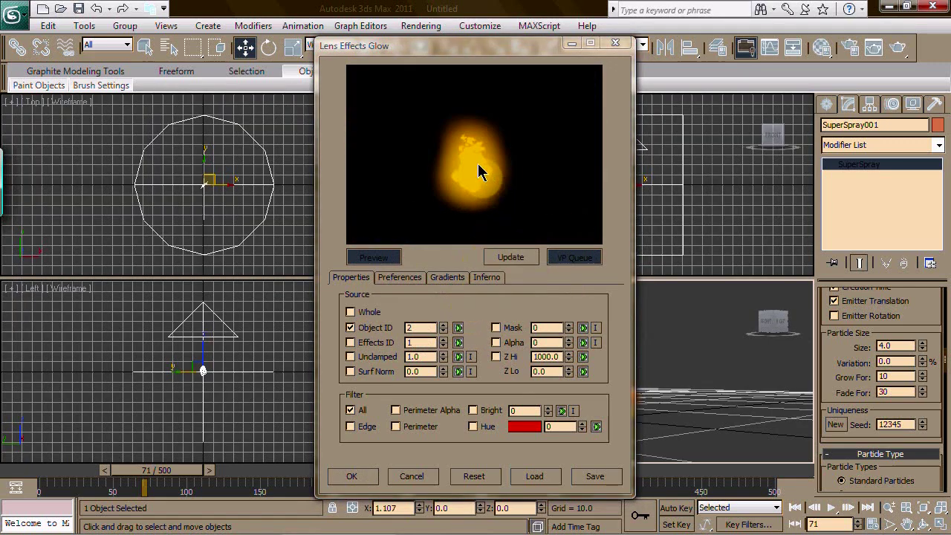
left_click(417, 278)
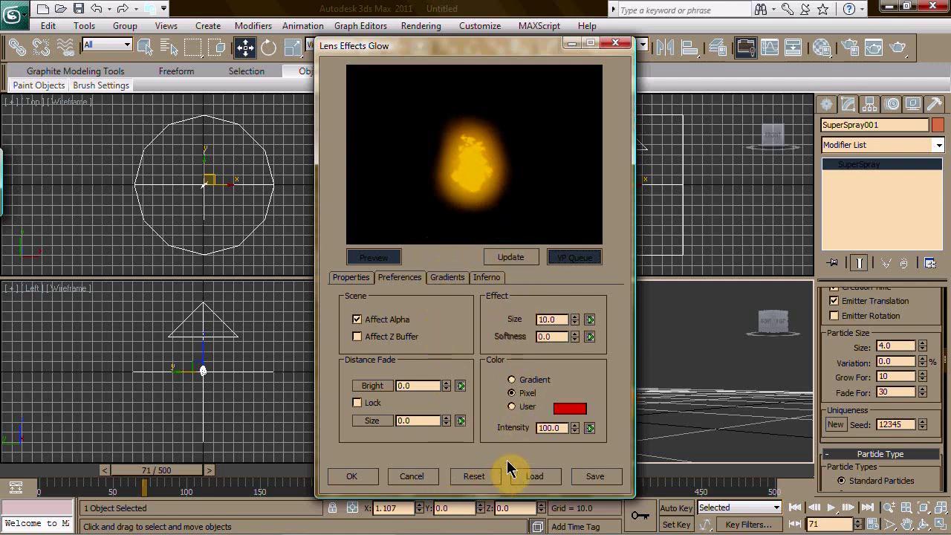
Set the glow preferences to Intensity 2.0 and Size 2.0
right_click(574, 428)
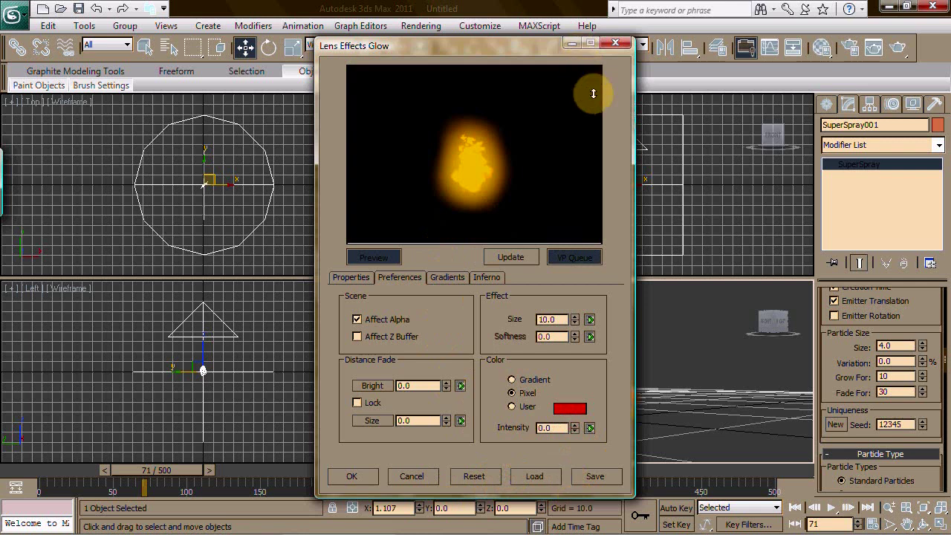
left_click(574, 424)
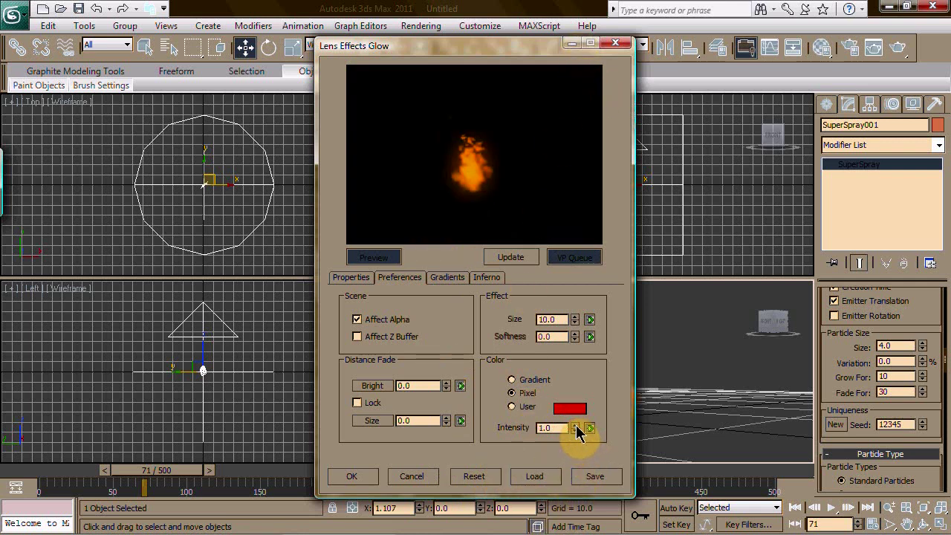
left_click(575, 425)
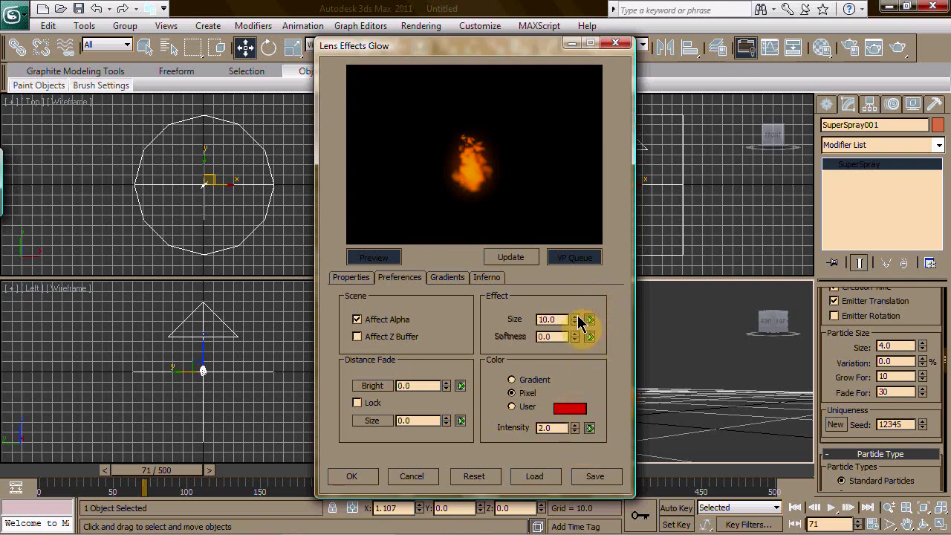
left_click_drag(576, 320, 587, 422)
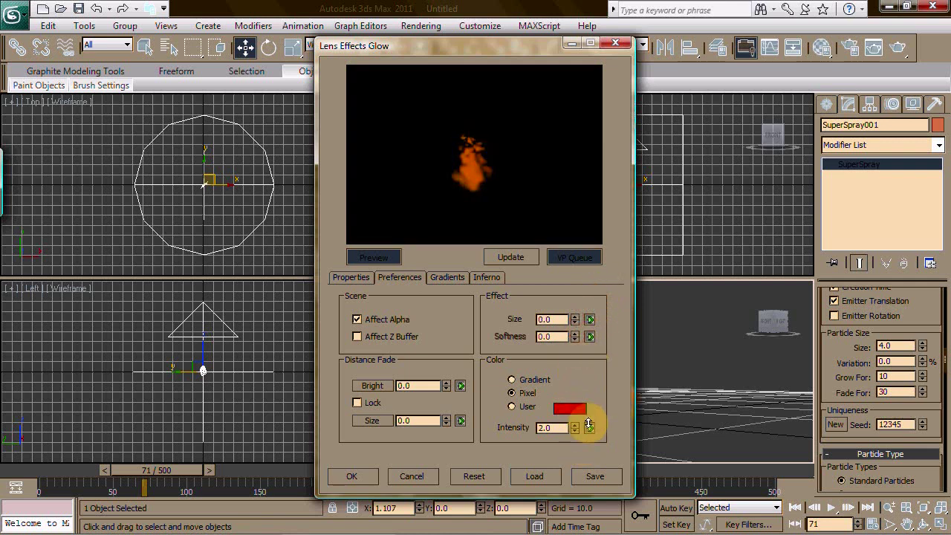
left_click(576, 316)
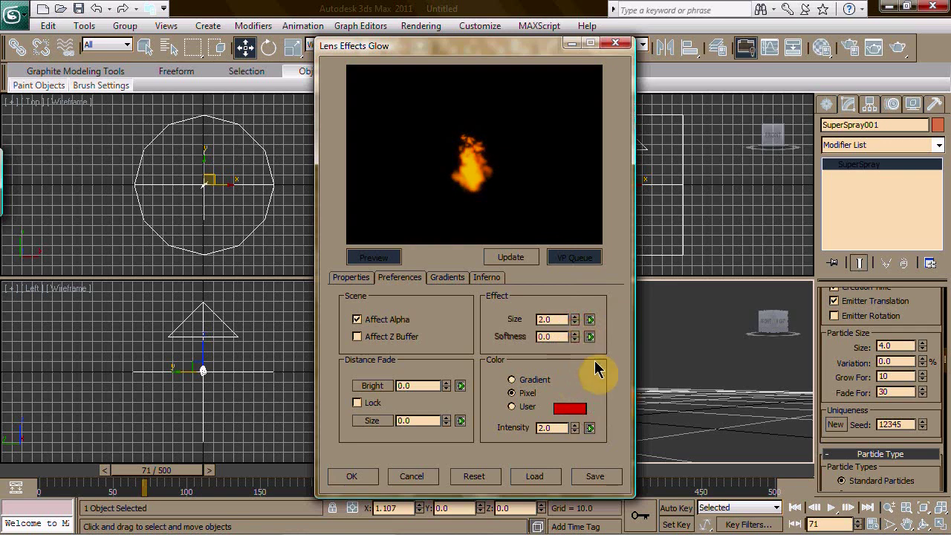
Execute the Video Post sequence for frames 0–500 at HDTV (video) 1280x720, overwriting Firetest.avi
left_click(370, 477)
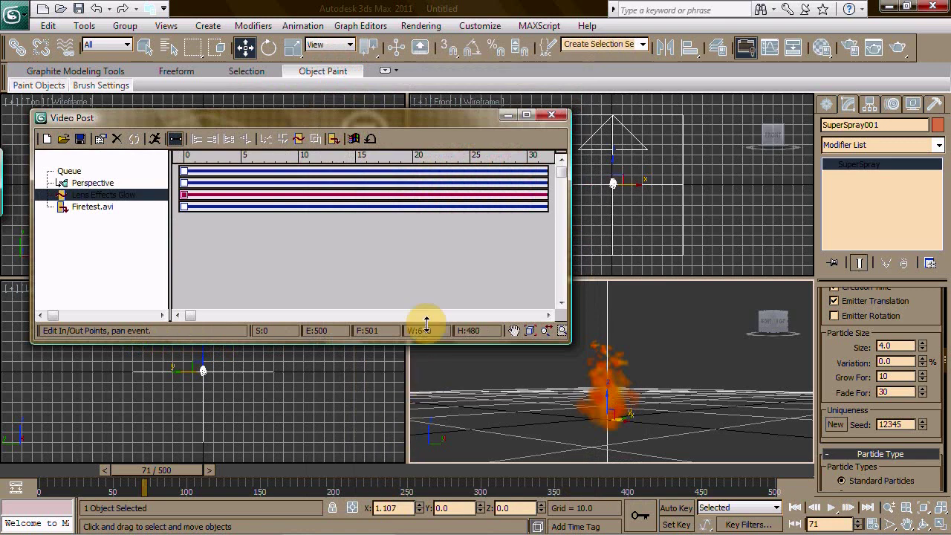
left_click(156, 140)
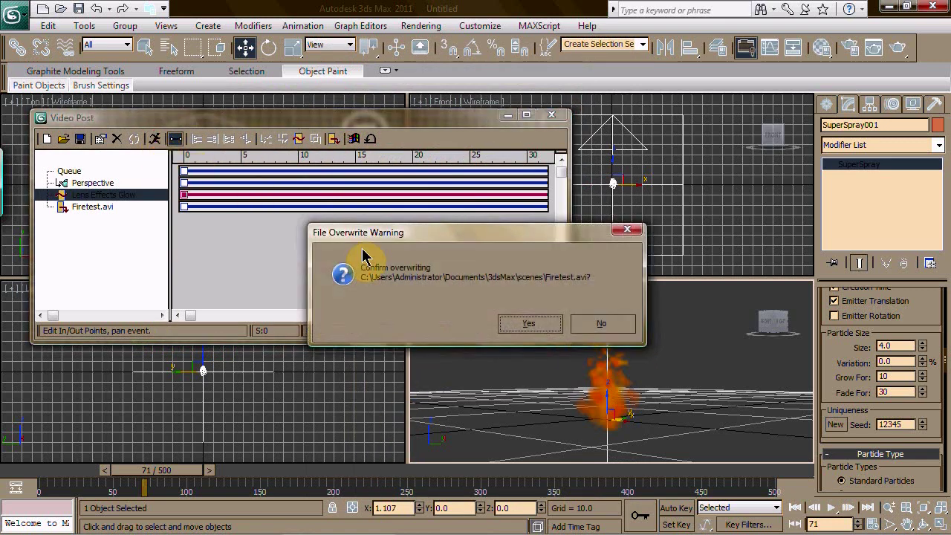
left_click(519, 325)
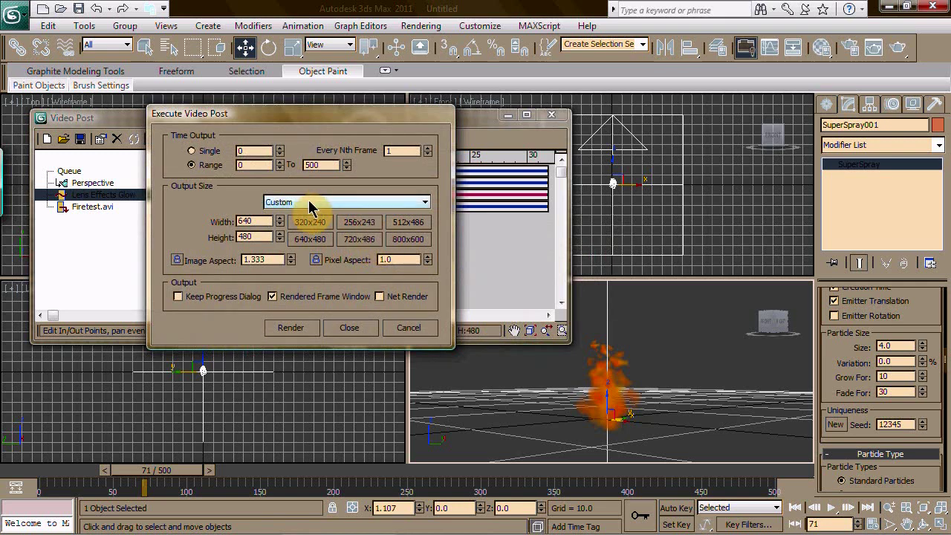
left_click(308, 203)
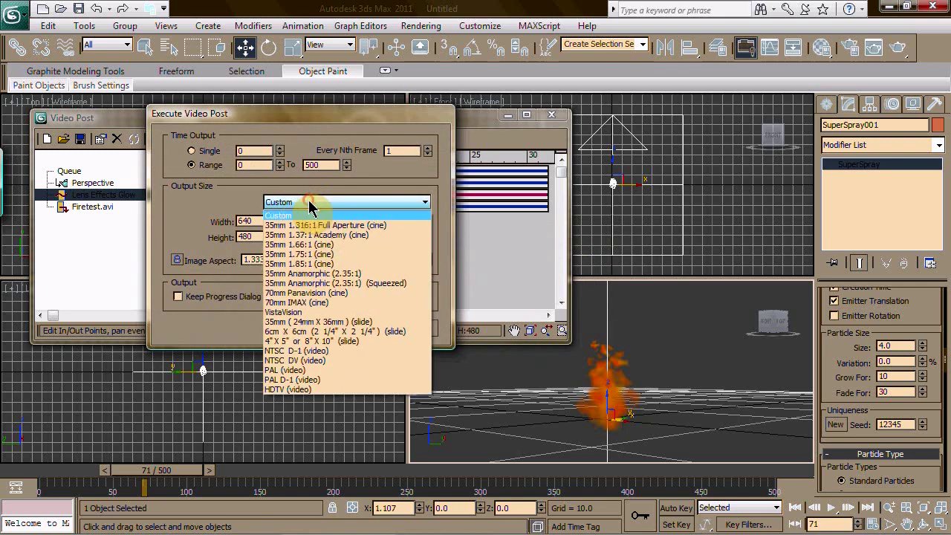
left_click(321, 389)
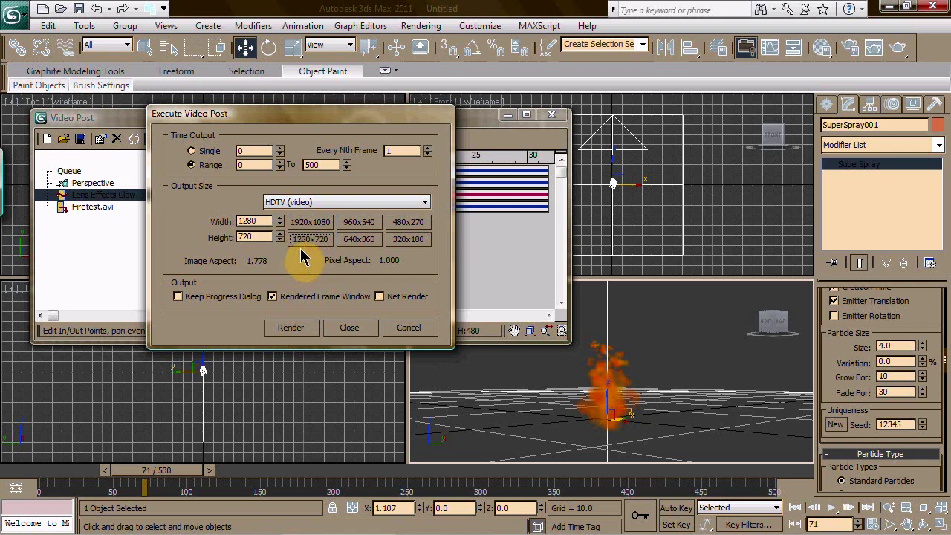
Start the full HDTV render, cancel it after a few frames, and close the Material Editor
left_click(291, 329)
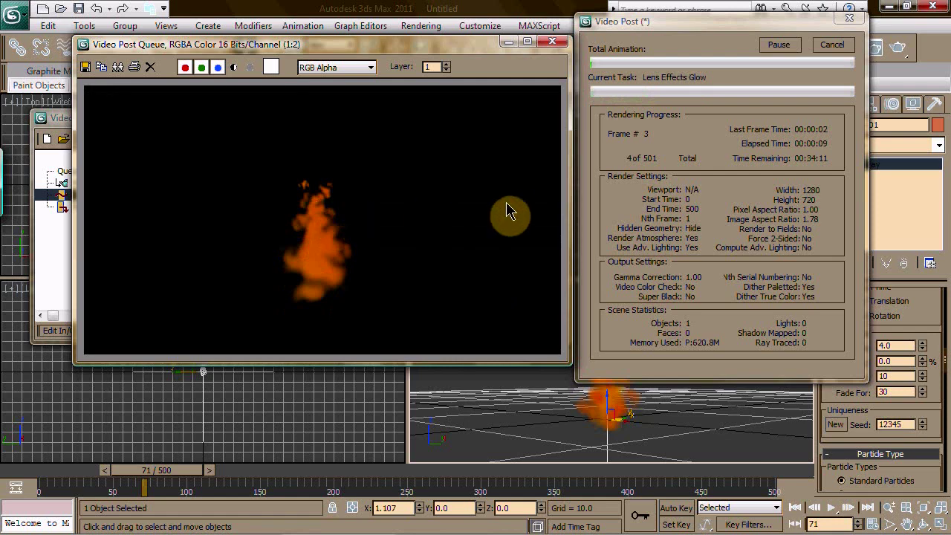
left_click(831, 46)
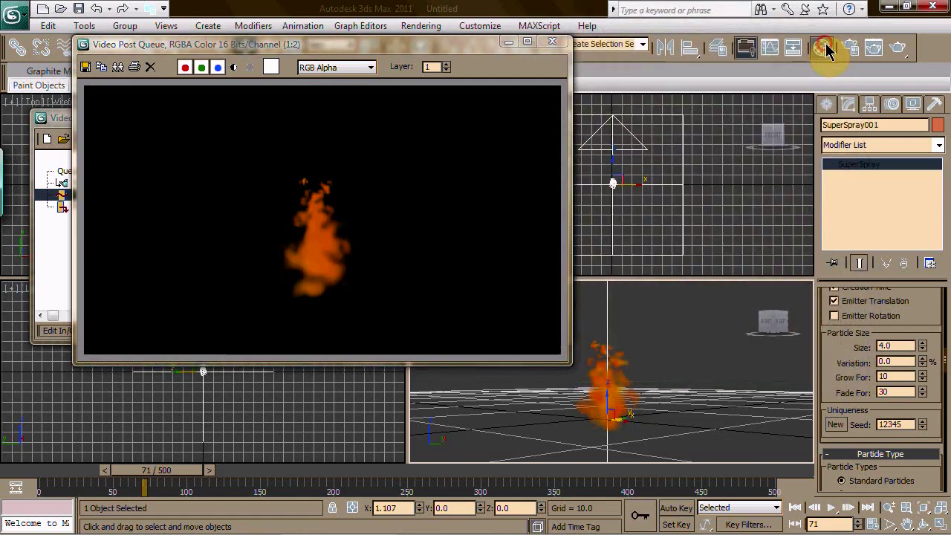
left_click(822, 47)
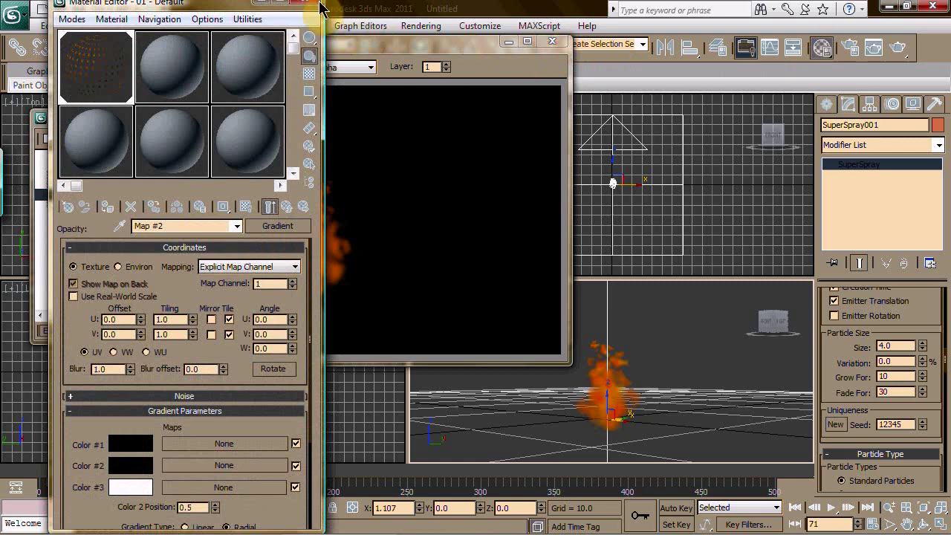
left_click(303, 3)
Render a single test frame of the glowing fire through Video Post, then close Video Post
left_click(552, 44)
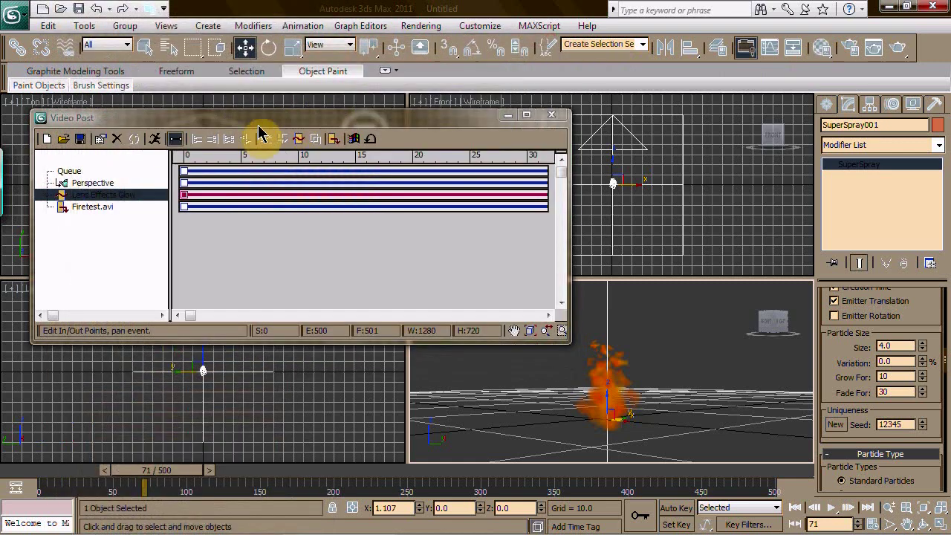
left_click(156, 141)
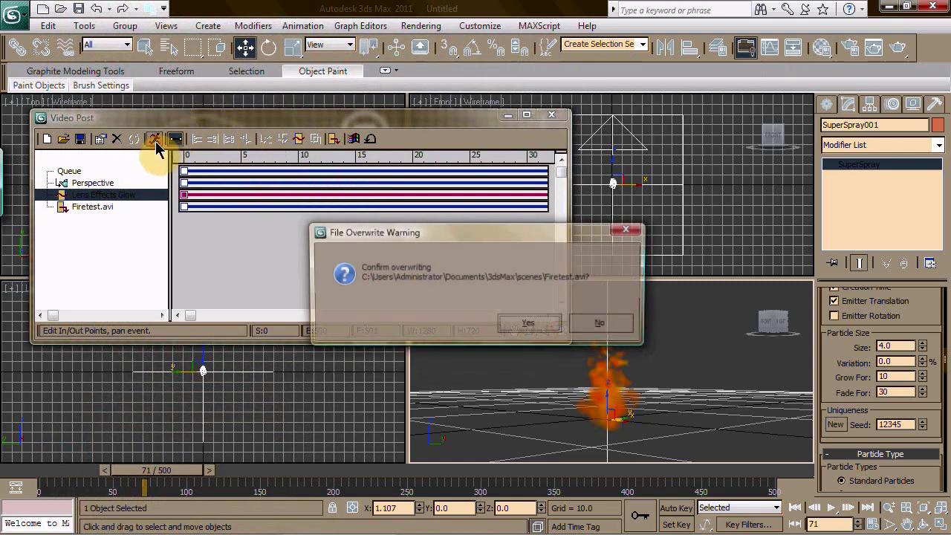
left_click(529, 324)
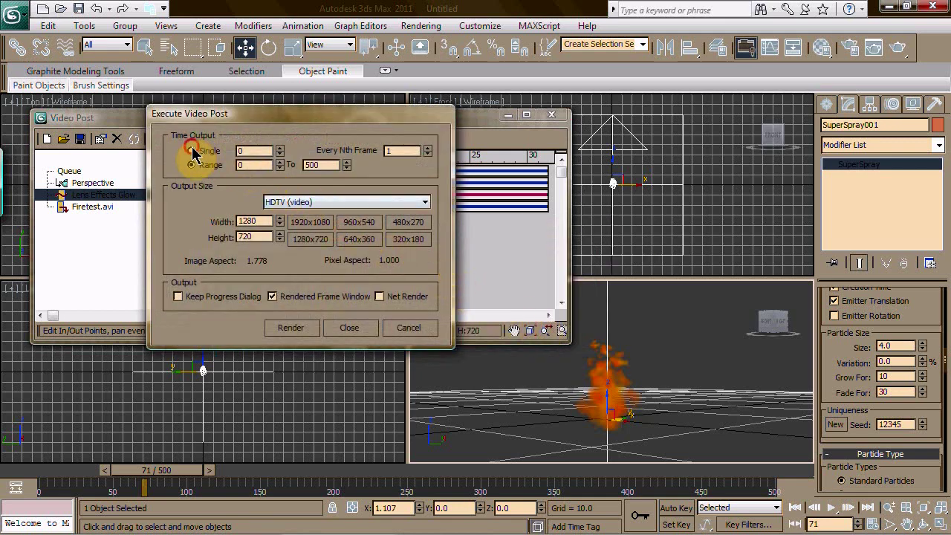
left_click(194, 152)
left_click(291, 328)
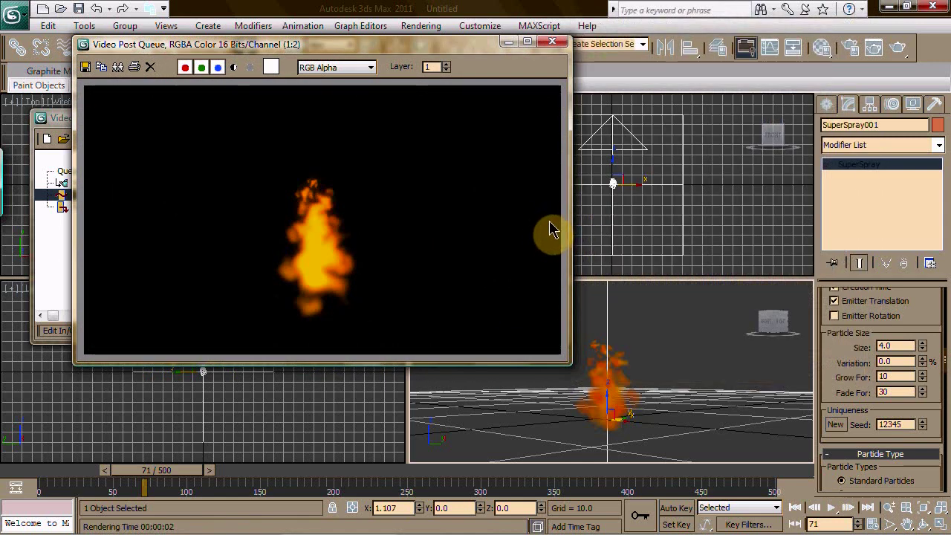
left_click(548, 42)
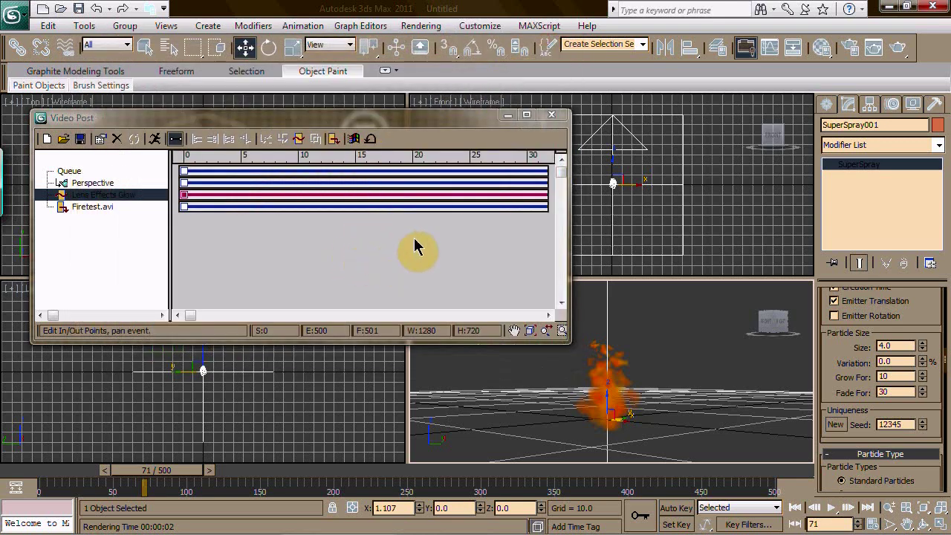
left_click(551, 115)
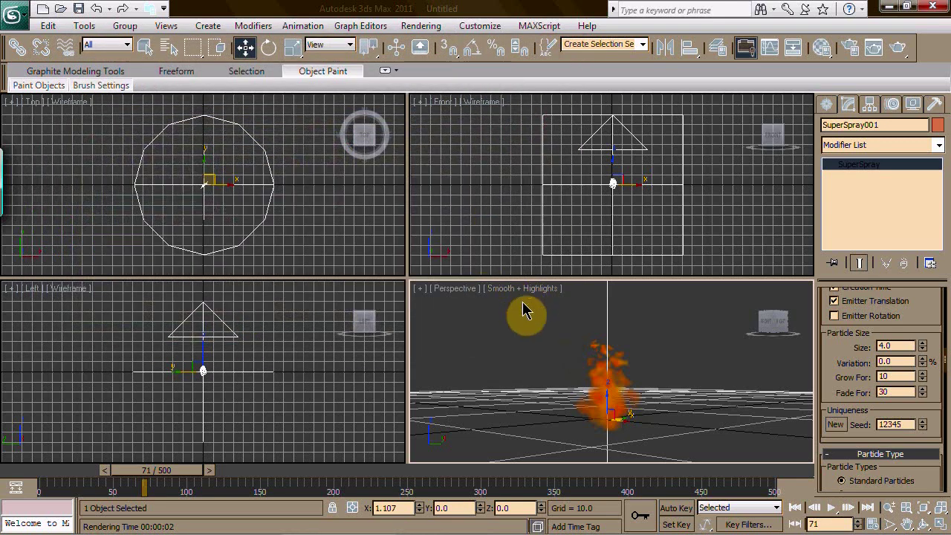